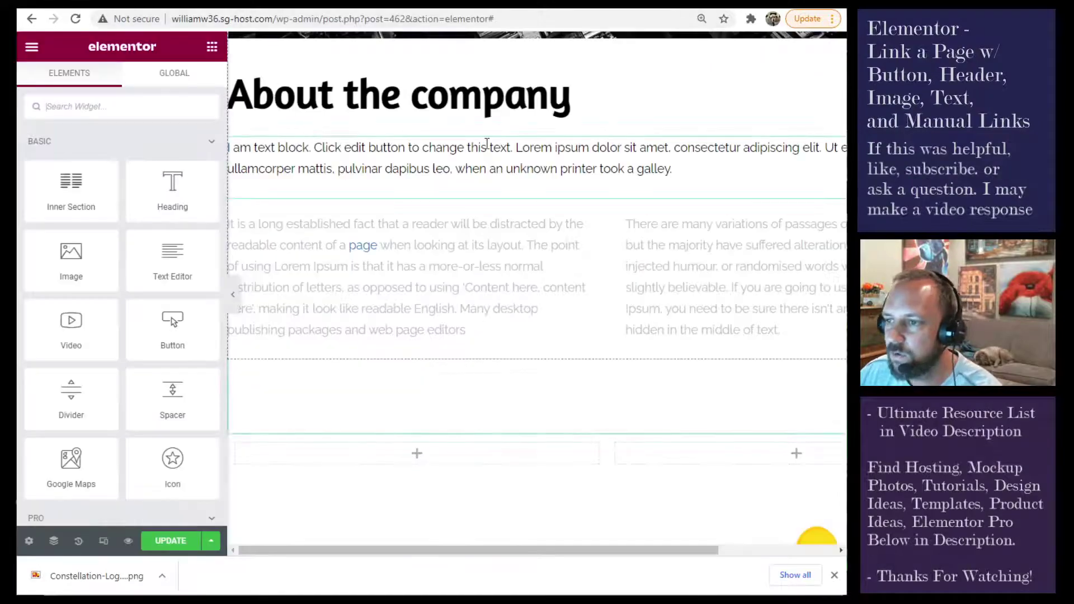
# Select the 'About the company' heading, then bring up the copy options for the google.com address in Chrome.
pyautogui.scroll(7, 616, 251)
pyautogui.scroll(2, 587, 201)
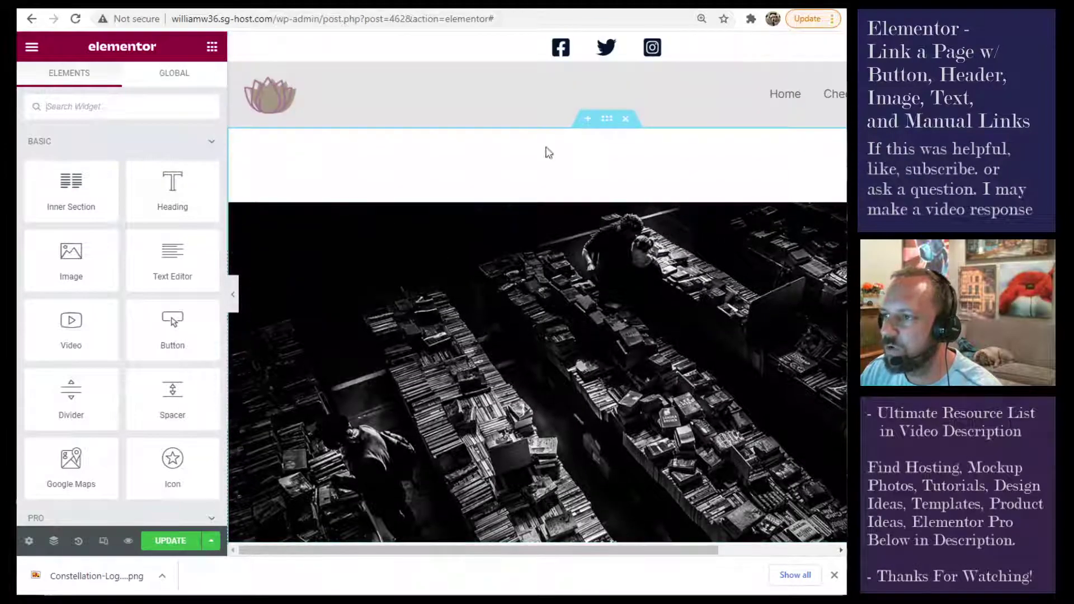
pyautogui.scroll(-5, 616, 170)
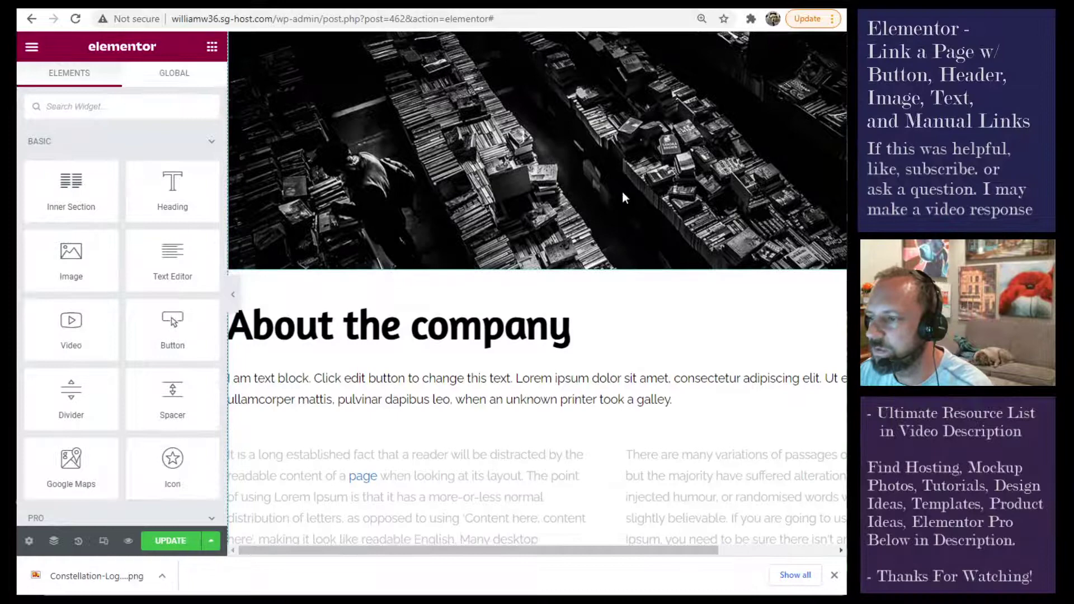
pyautogui.scroll(-4, 625, 198)
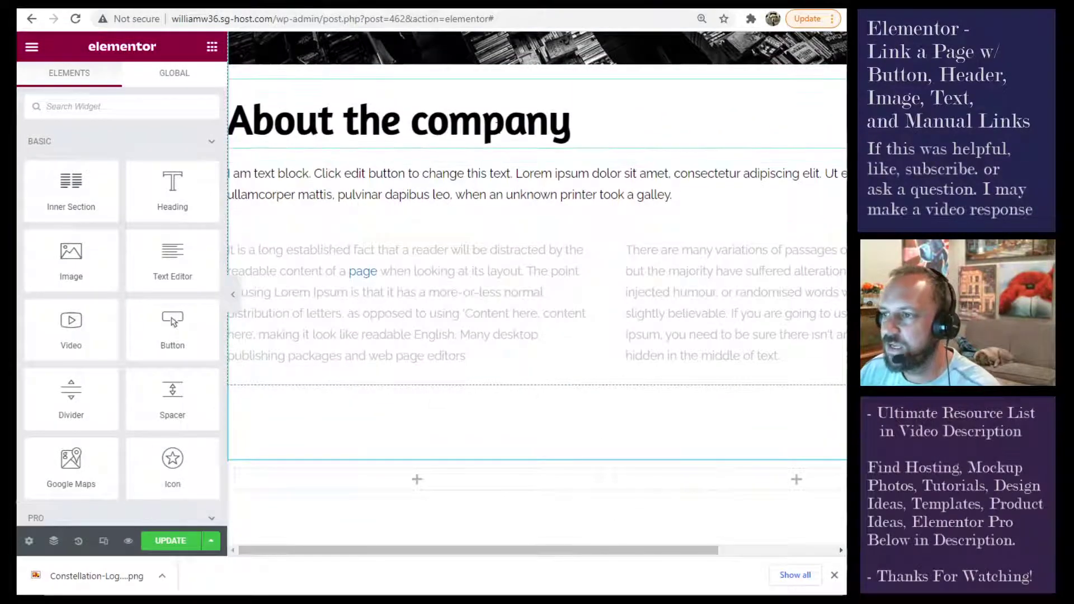
pyautogui.click(730, 122)
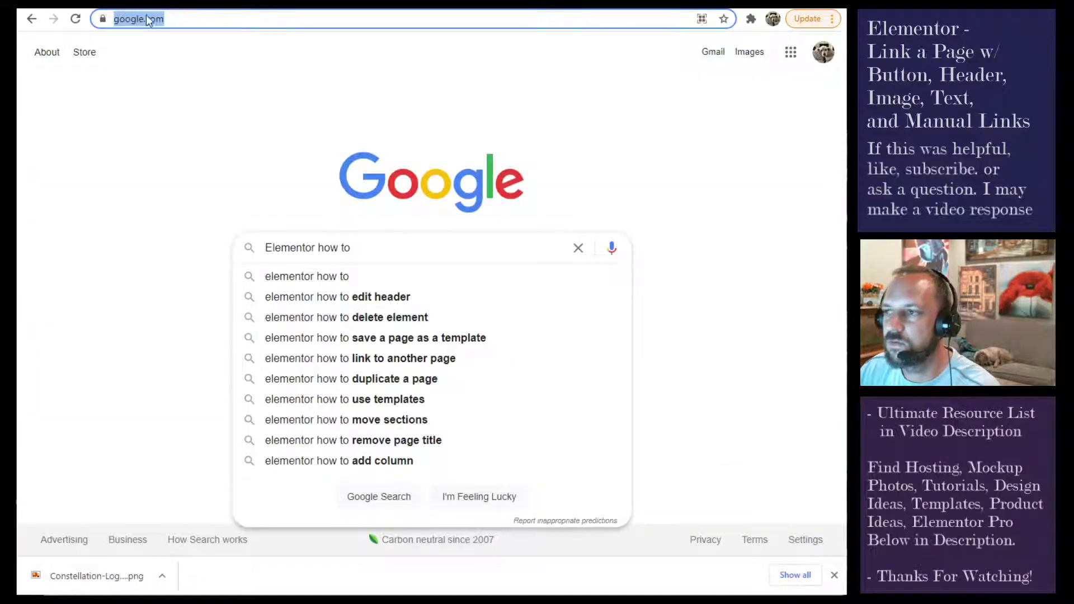
pyautogui.rightClick(146, 19)
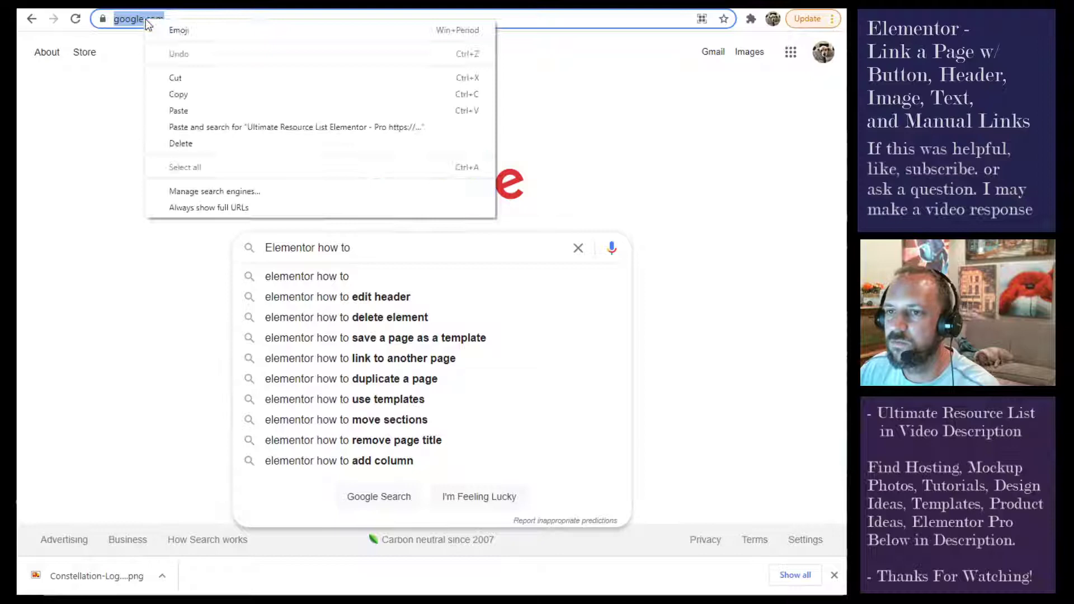
pyautogui.click(188, 94)
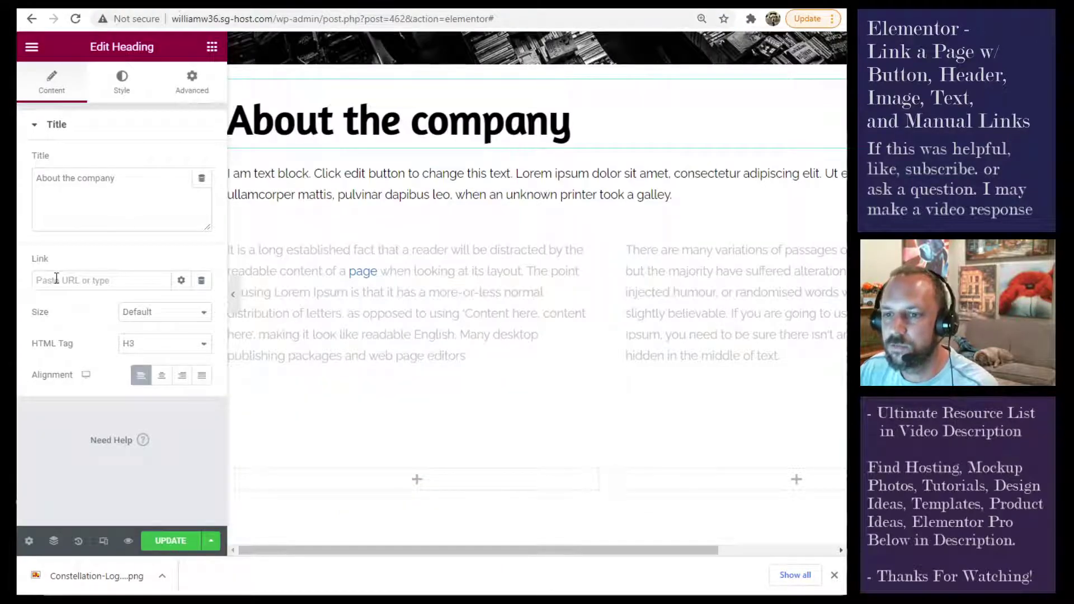
pyautogui.click(56, 280)
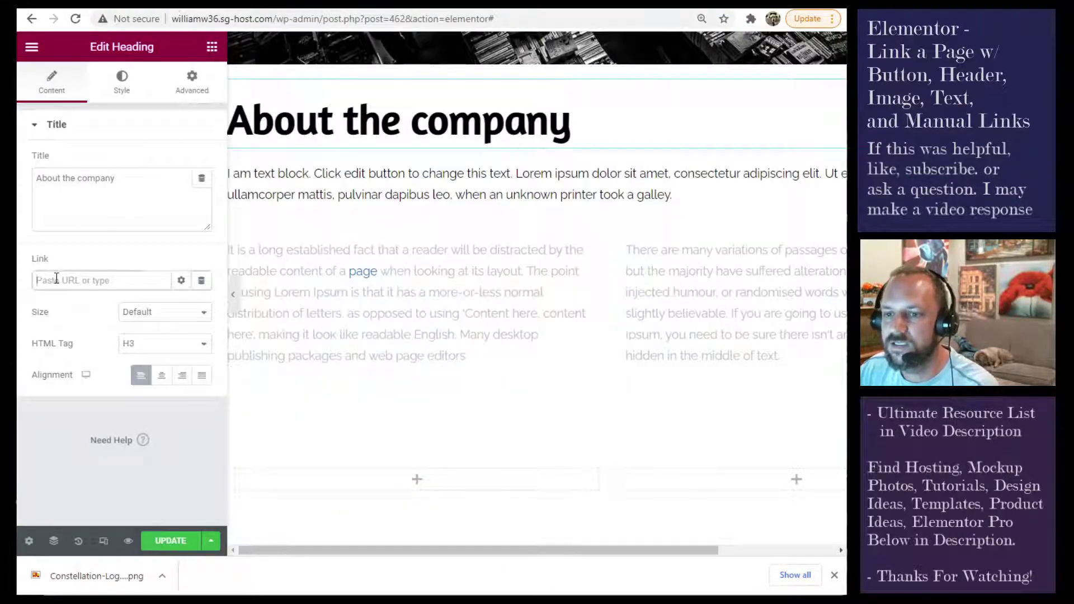
pyautogui.rightClick(56, 280)
pyautogui.click(106, 382)
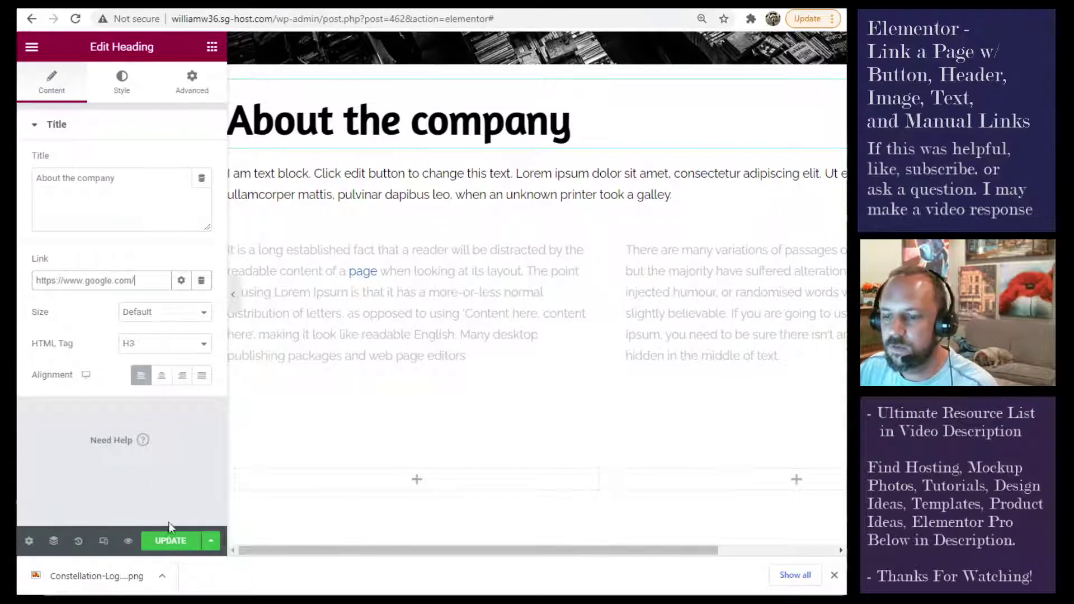
pyautogui.click(171, 541)
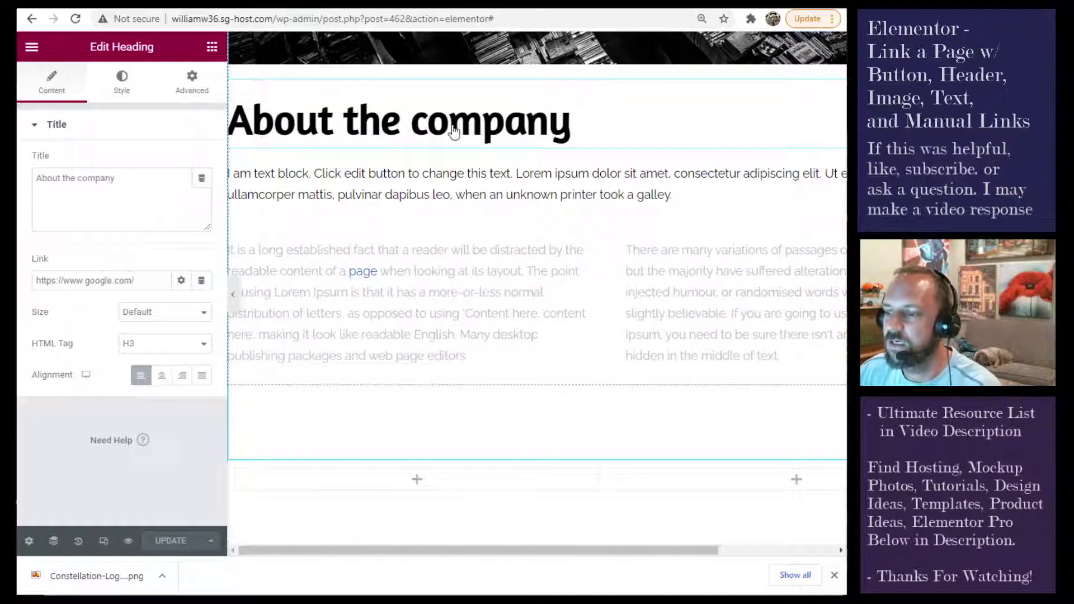
pyautogui.scroll(-10, 624, 199)
pyautogui.scroll(-10, 666, 200)
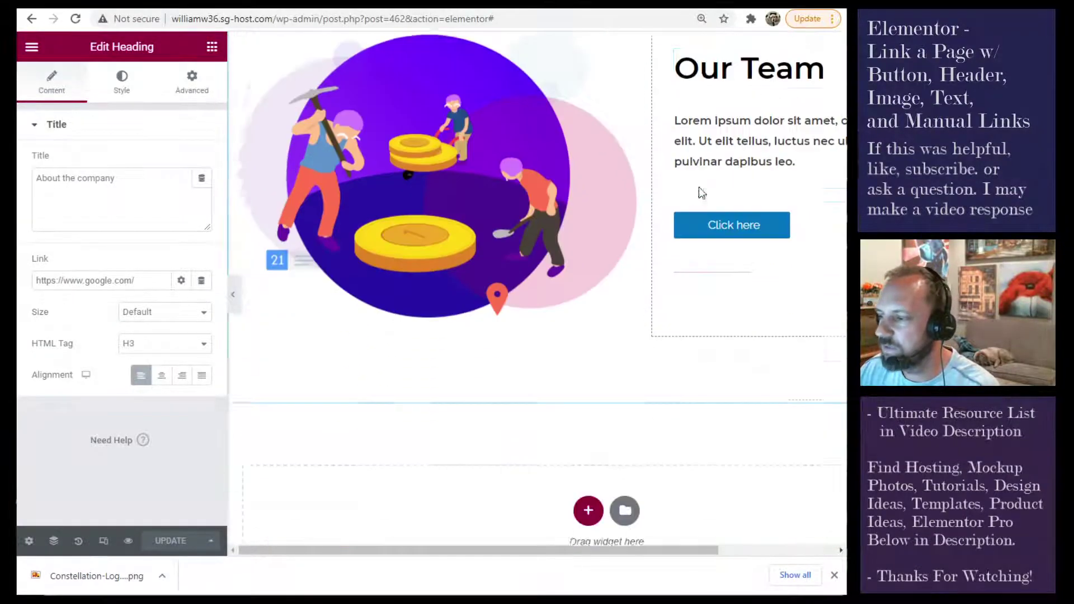
pyautogui.click(809, 197)
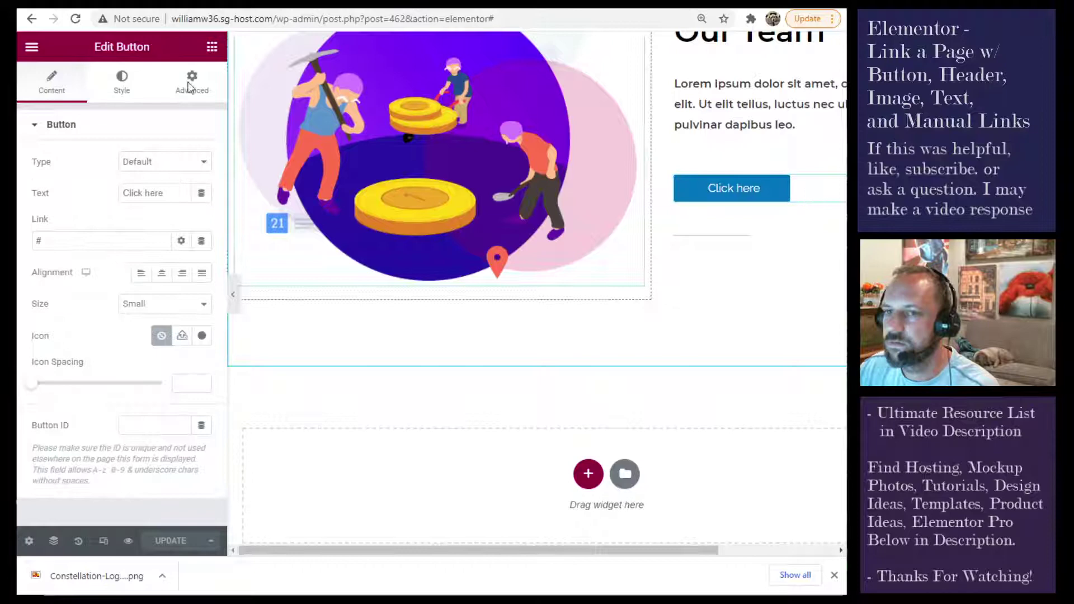
pyautogui.moveTo(52, 241); pyautogui.dragTo(18, 232)
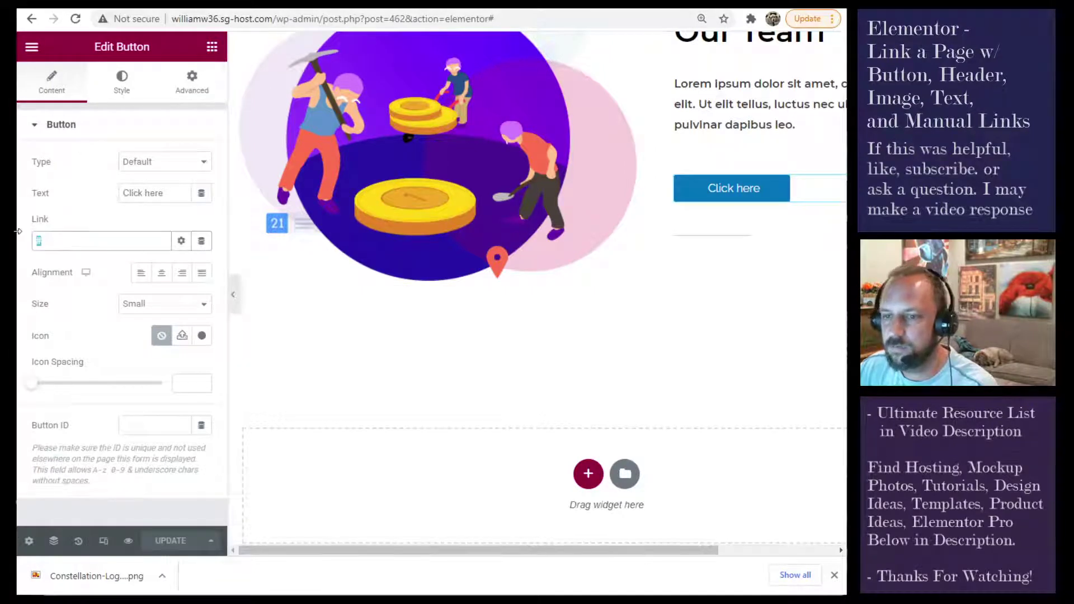
pyautogui.hotkey('ctrl', 'v')
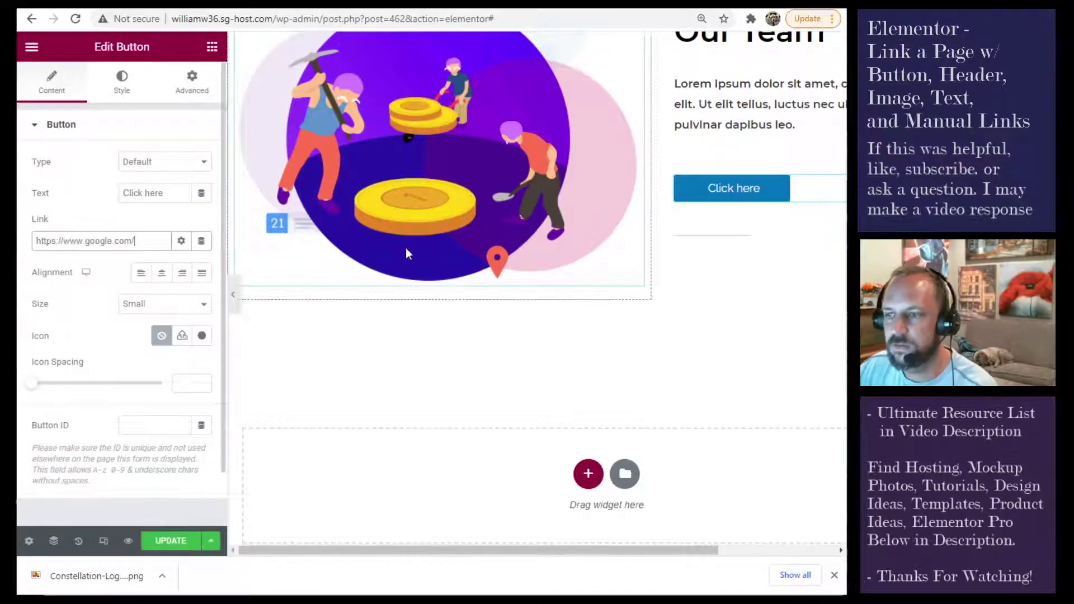
pyautogui.click(170, 540)
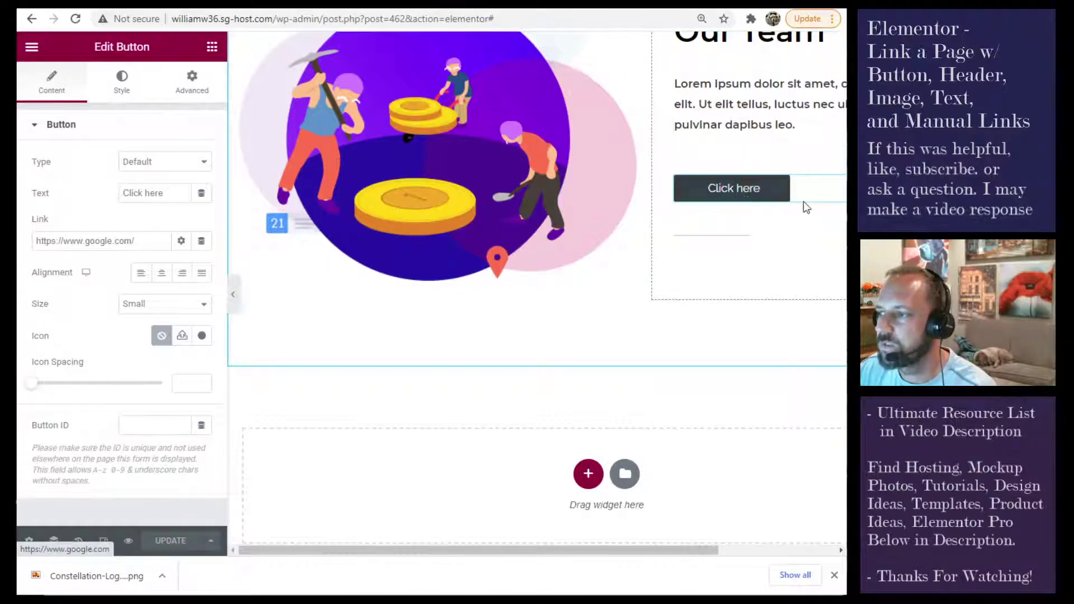
pyautogui.scroll(3, 704, 272)
pyautogui.scroll(2, 704, 272)
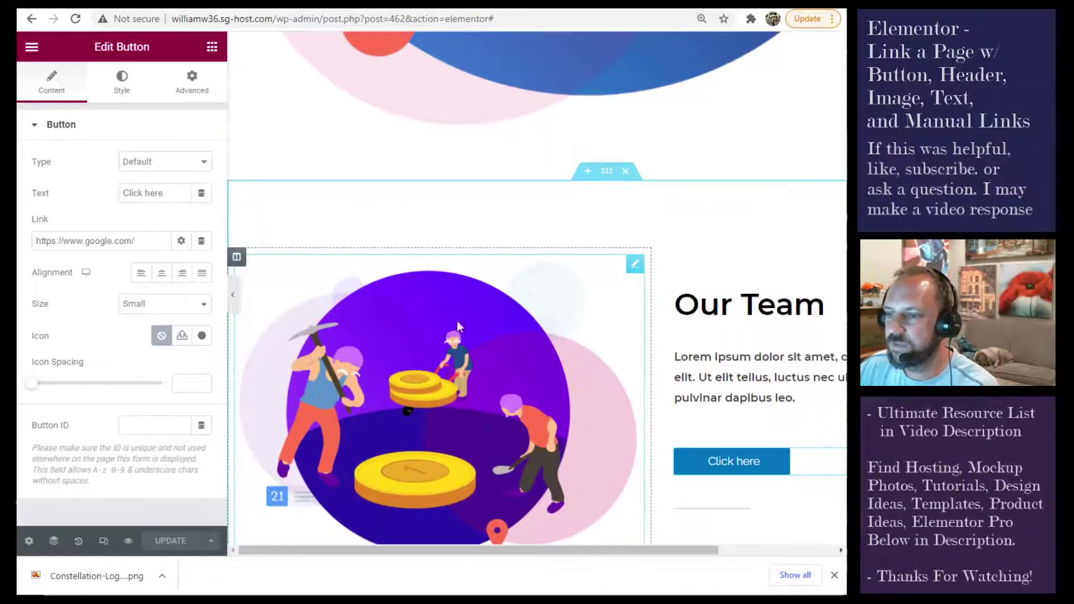
pyautogui.click(635, 264)
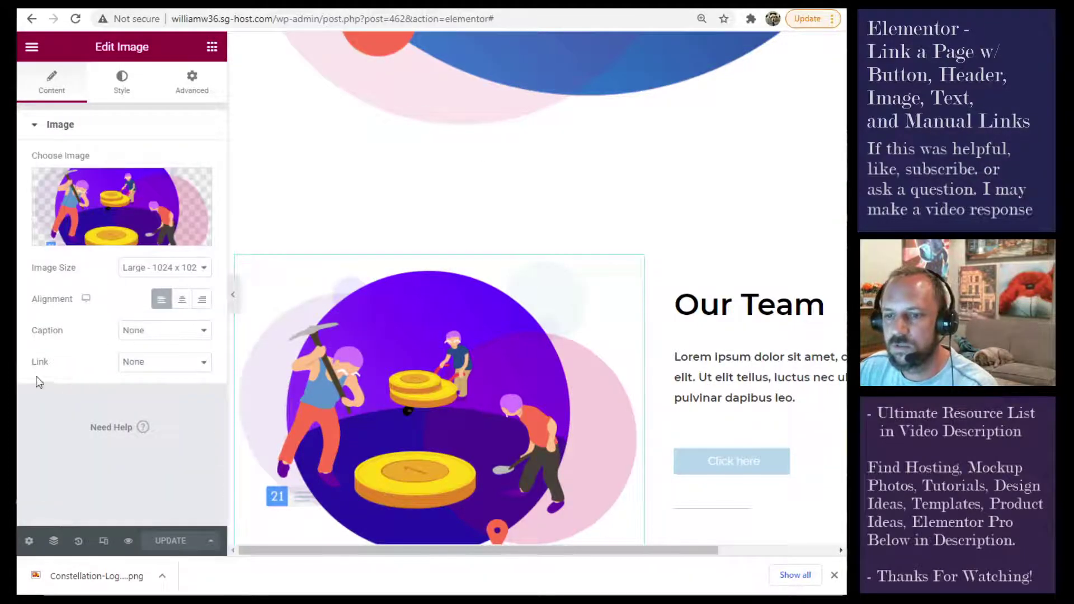
pyautogui.click(153, 363)
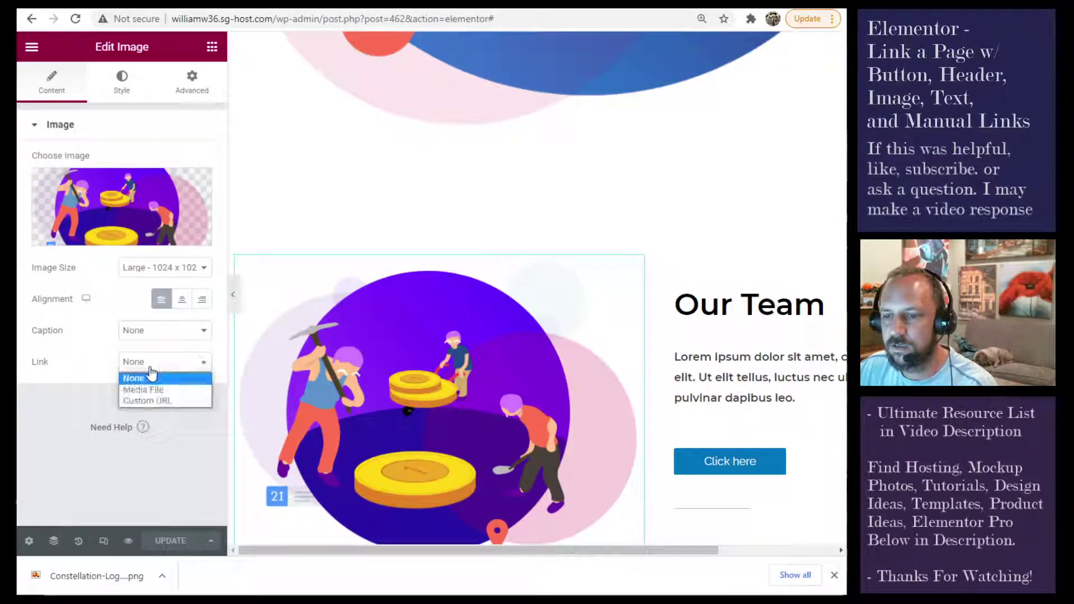
pyautogui.click(149, 402)
pyautogui.click(74, 392)
pyautogui.hotkey('ctrl', 'v')
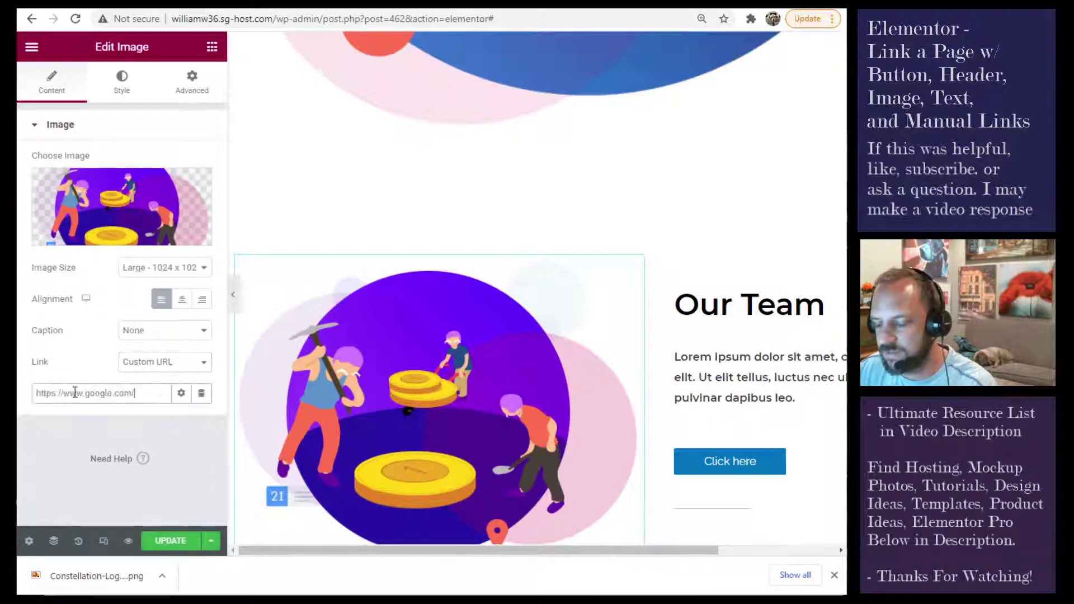
pyautogui.click(171, 542)
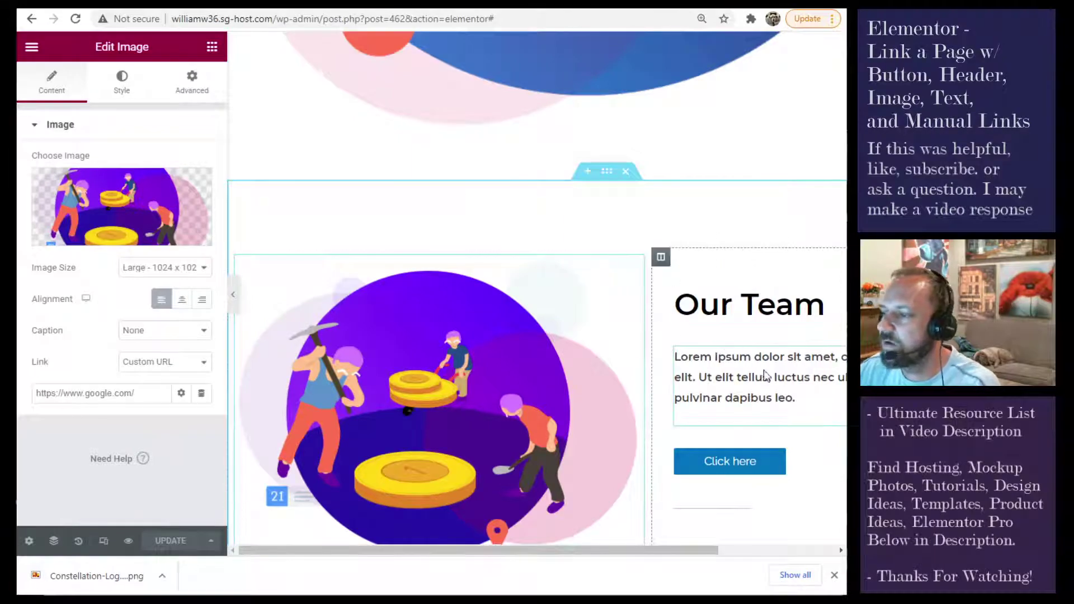
# In the left paragraph, link the words 'that a reader' to the google.com address.
pyautogui.scroll(15, 754, 330)
pyautogui.scroll(5, 726, 331)
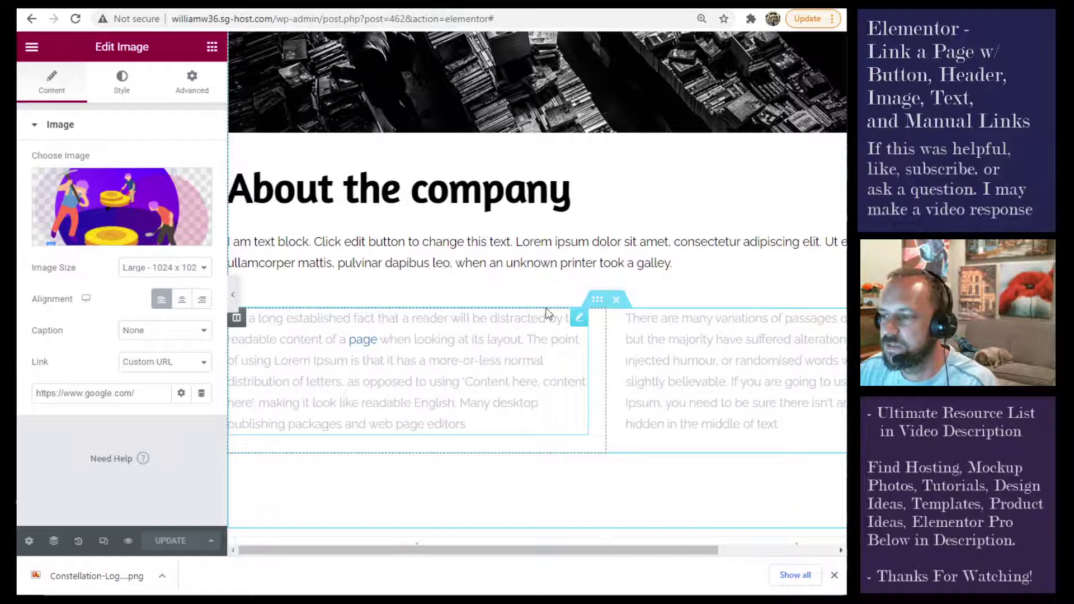
pyautogui.click(579, 318)
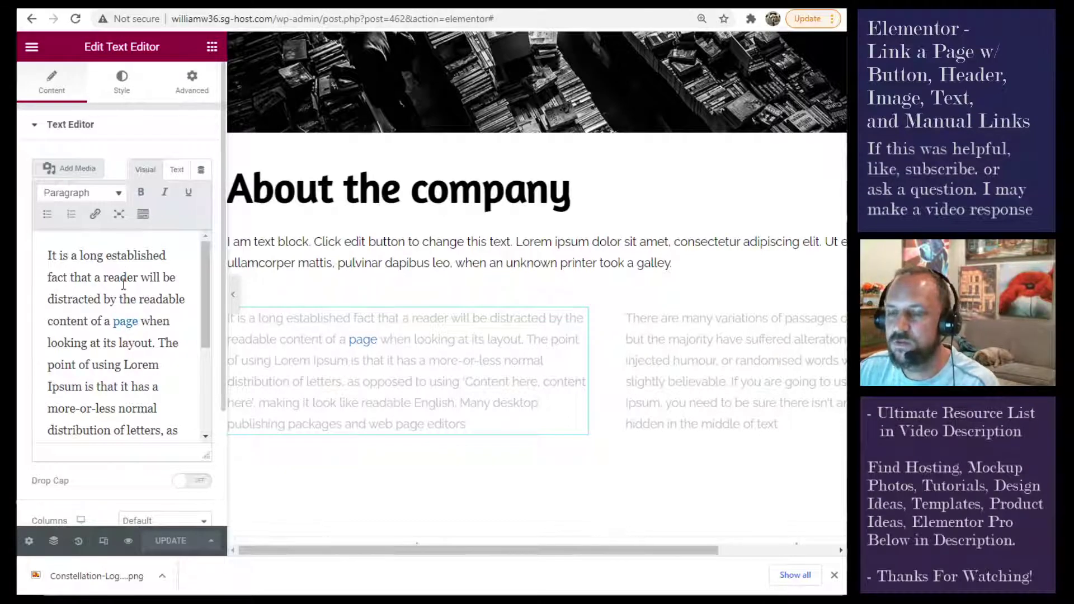
pyautogui.scroll(-3, 103, 338)
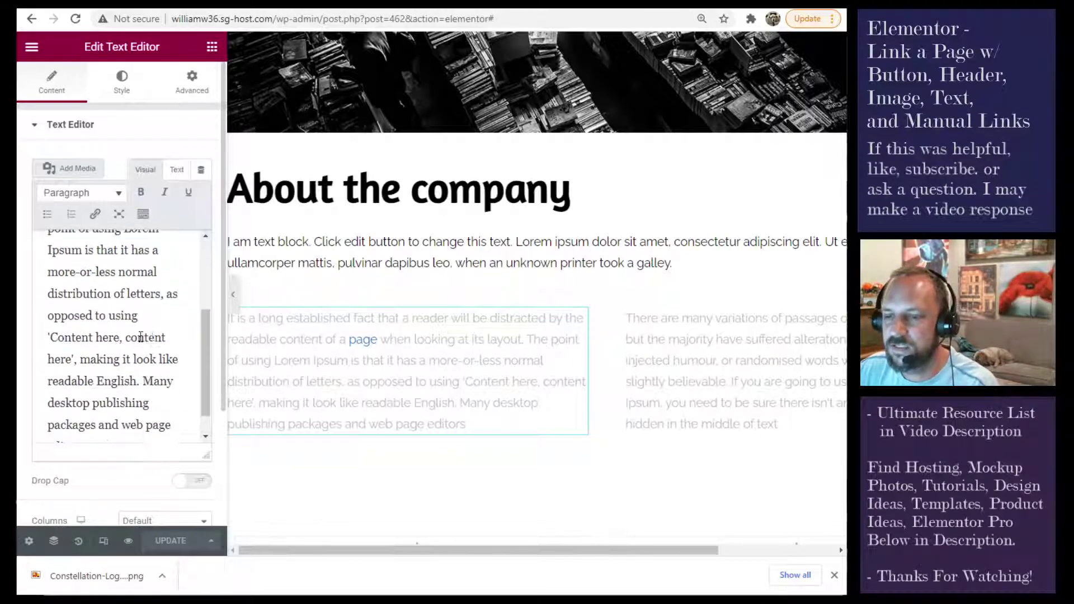
pyautogui.scroll(4, 138, 284)
pyautogui.scroll(-2, 123, 291)
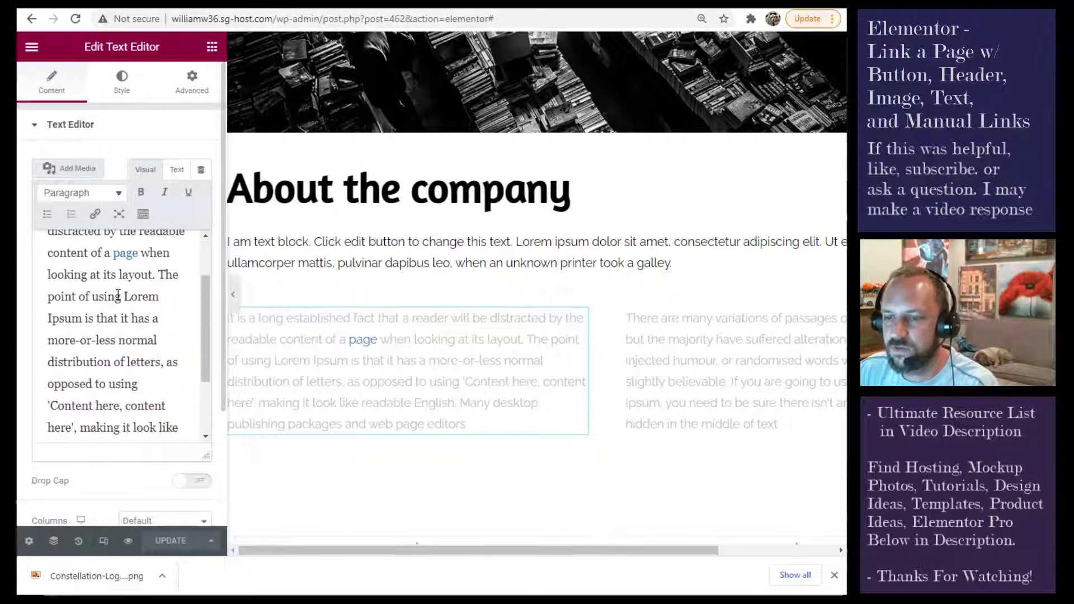
pyautogui.scroll(3, 48, 297)
pyautogui.click(49, 298)
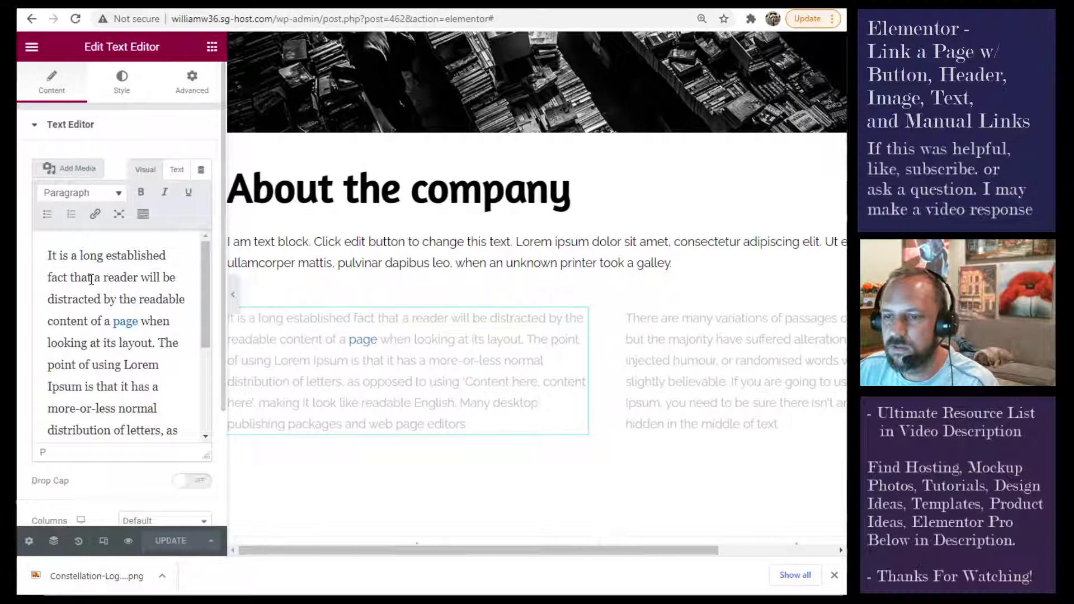
pyautogui.moveTo(71, 277); pyautogui.dragTo(141, 276)
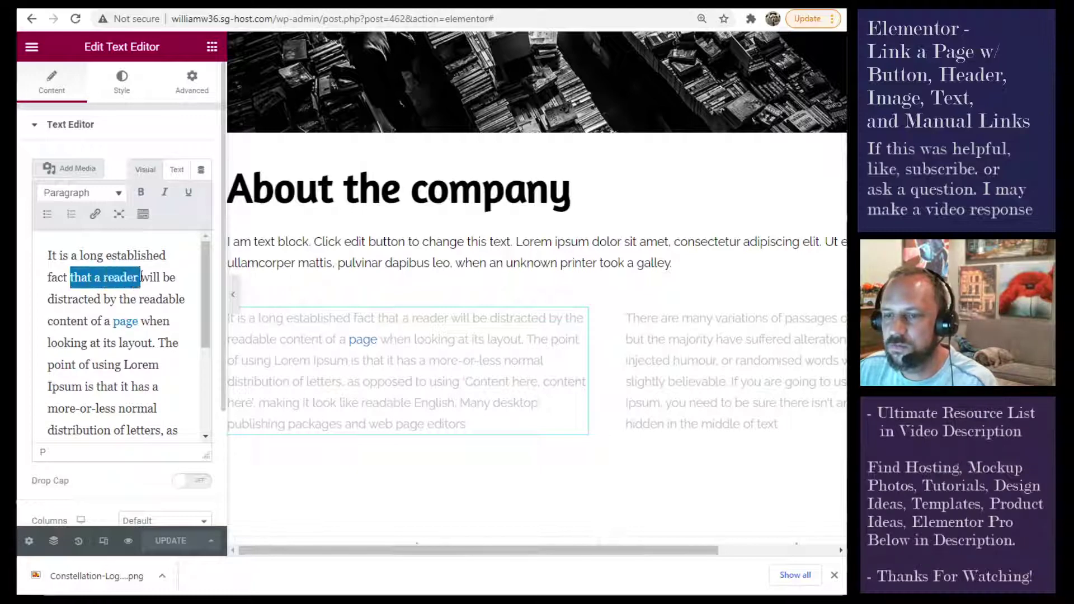
pyautogui.click(94, 218)
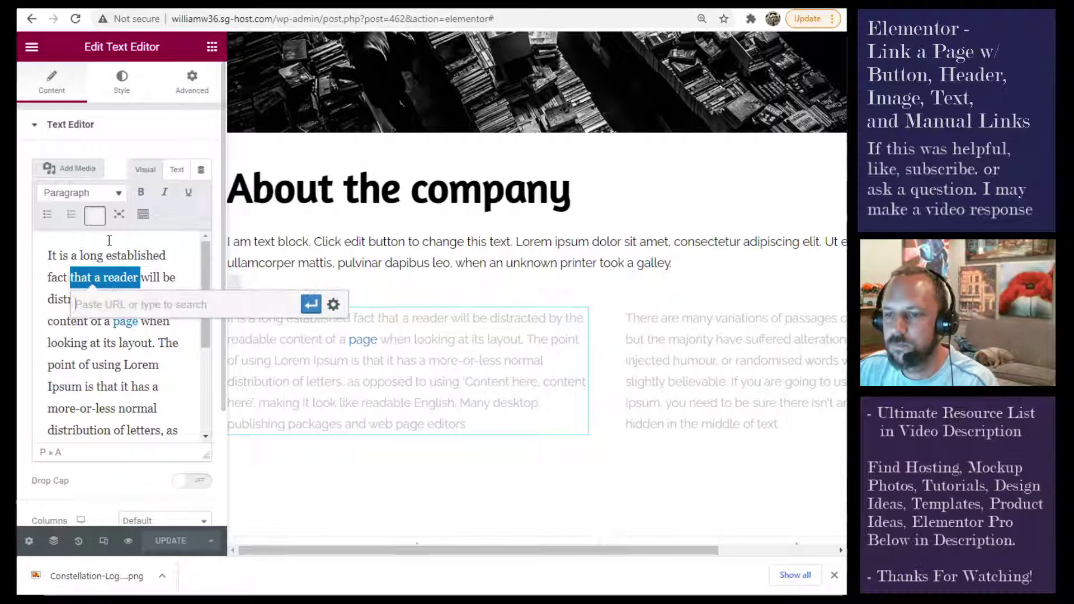
pyautogui.rightClick(112, 304)
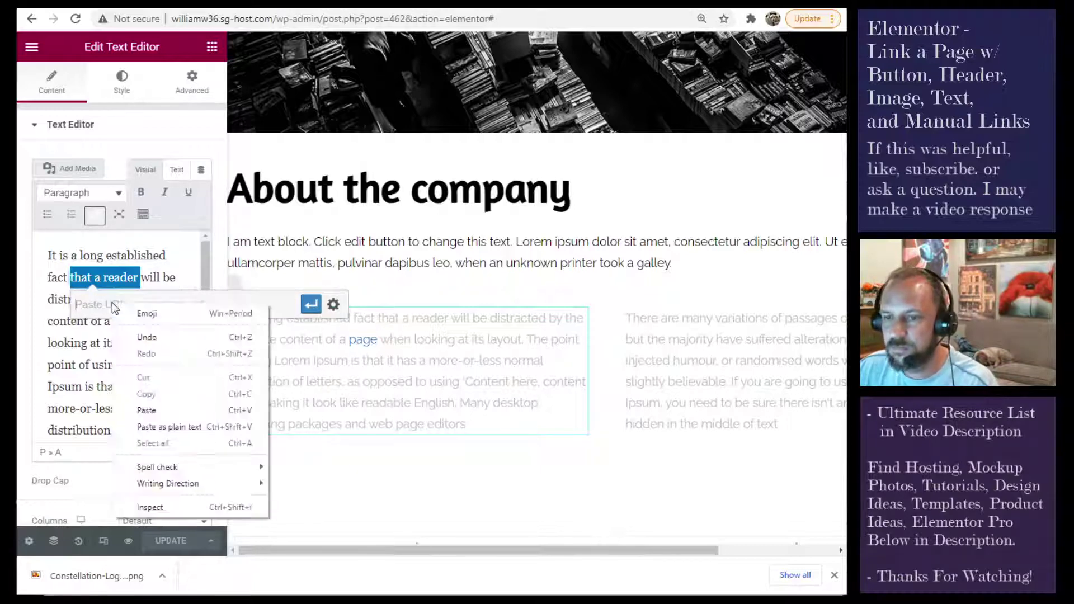
pyautogui.click(164, 406)
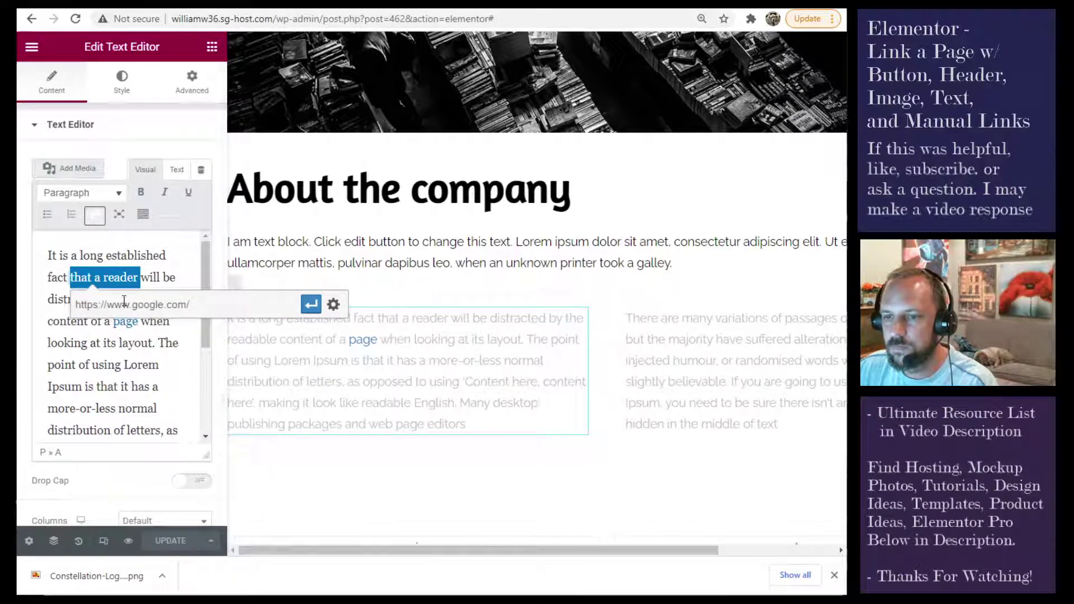
pyautogui.click(311, 304)
# Remove the link from 'that a reader', leaving only 'page' linked.
pyautogui.click(79, 274)
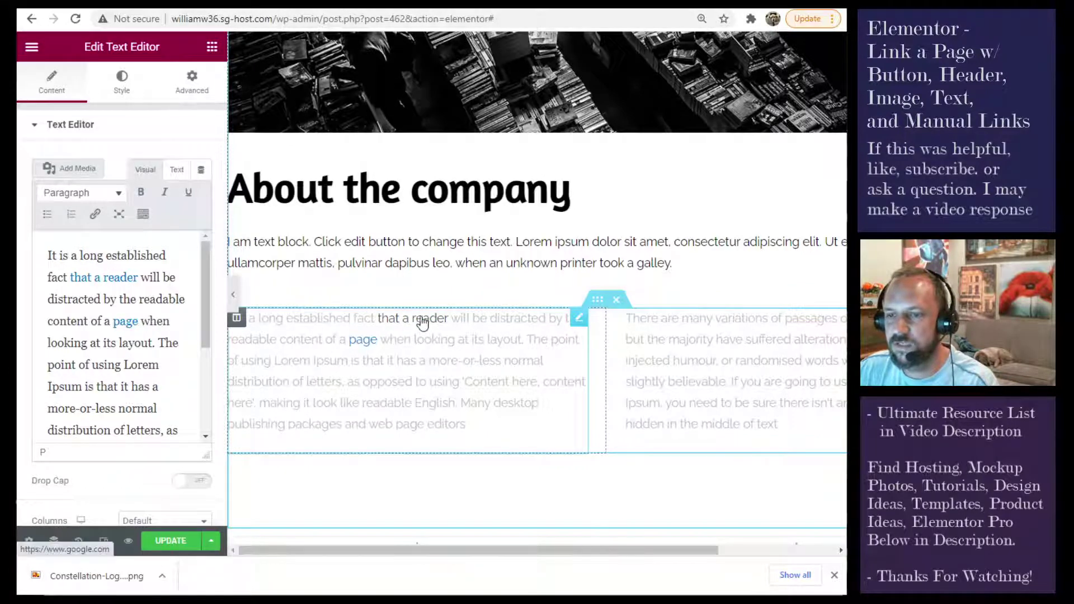
pyautogui.click(93, 278)
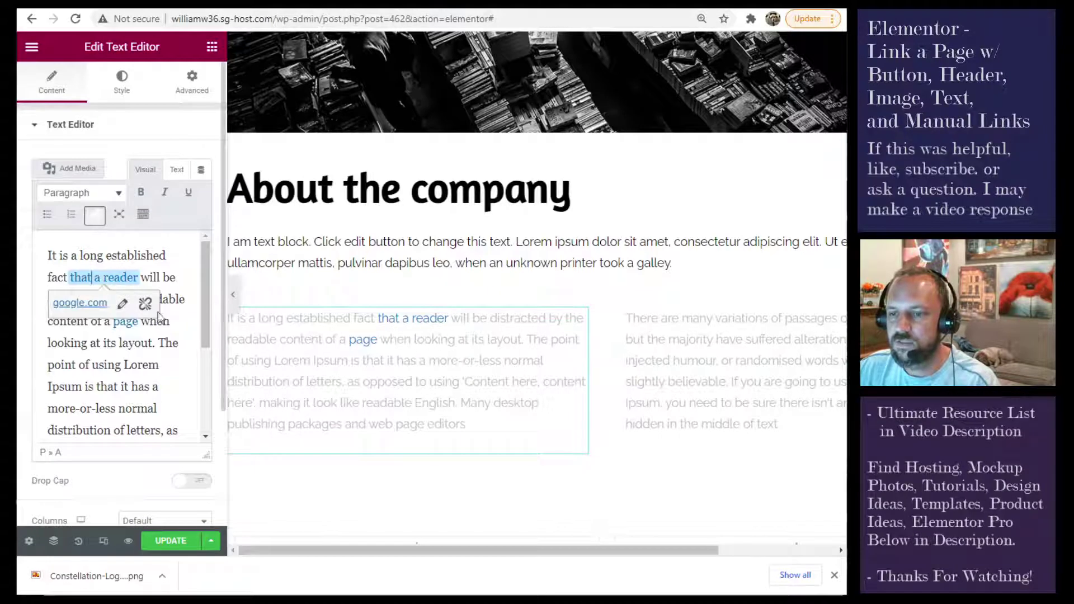
pyautogui.click(145, 302)
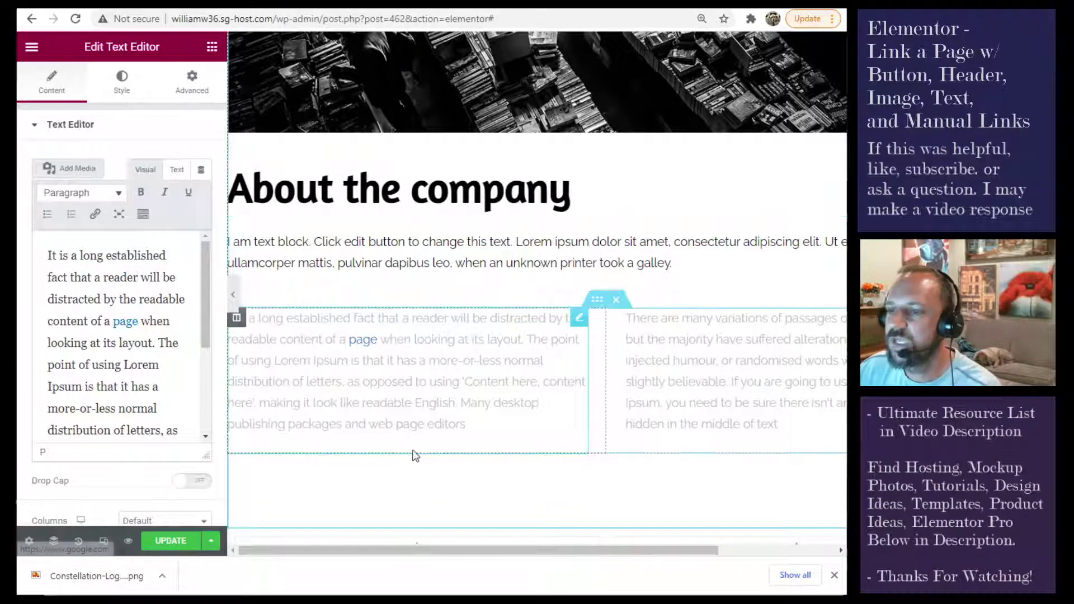
pyautogui.click(176, 170)
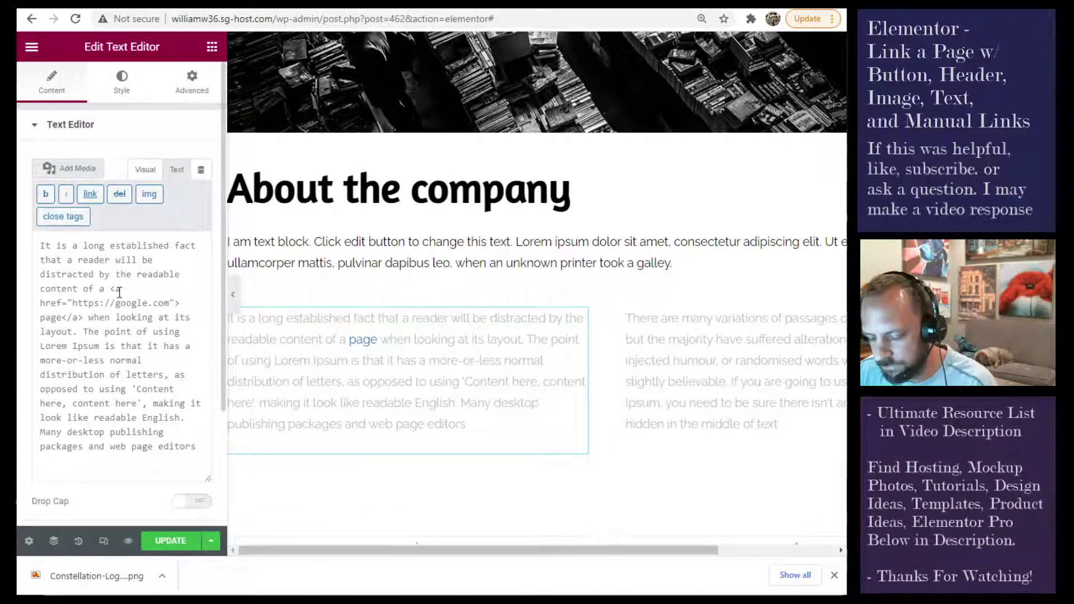
pyautogui.hotkey('ctrl', '+')
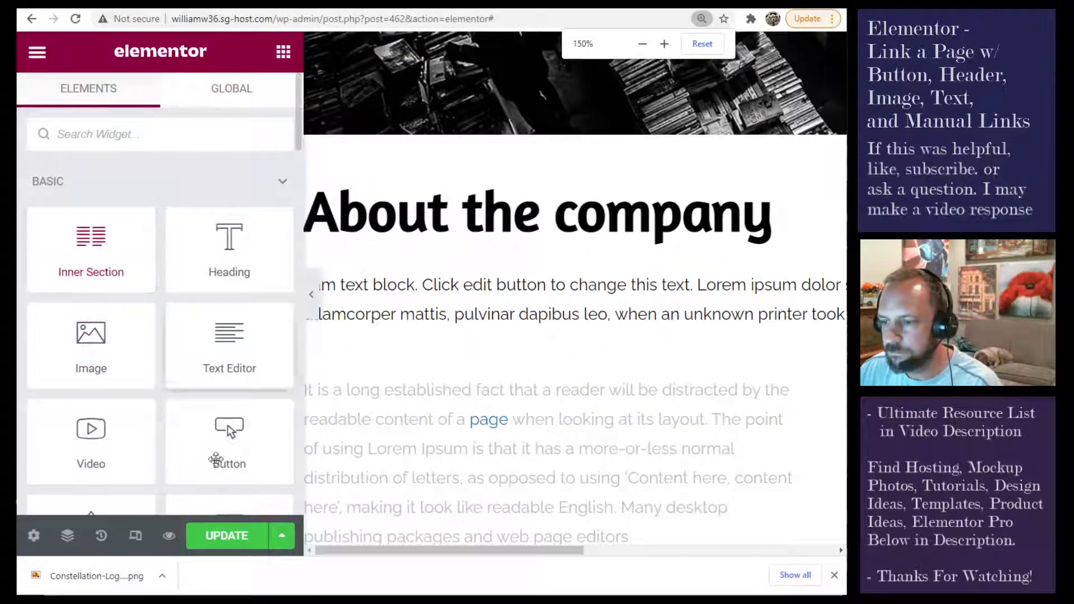
pyautogui.click(616, 409)
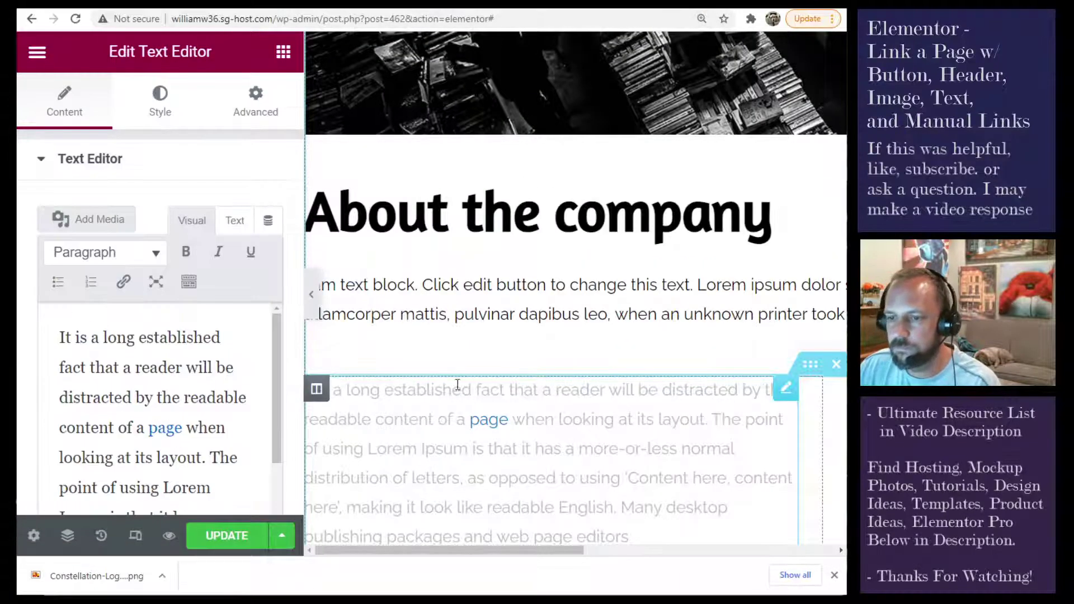
pyautogui.click(235, 221)
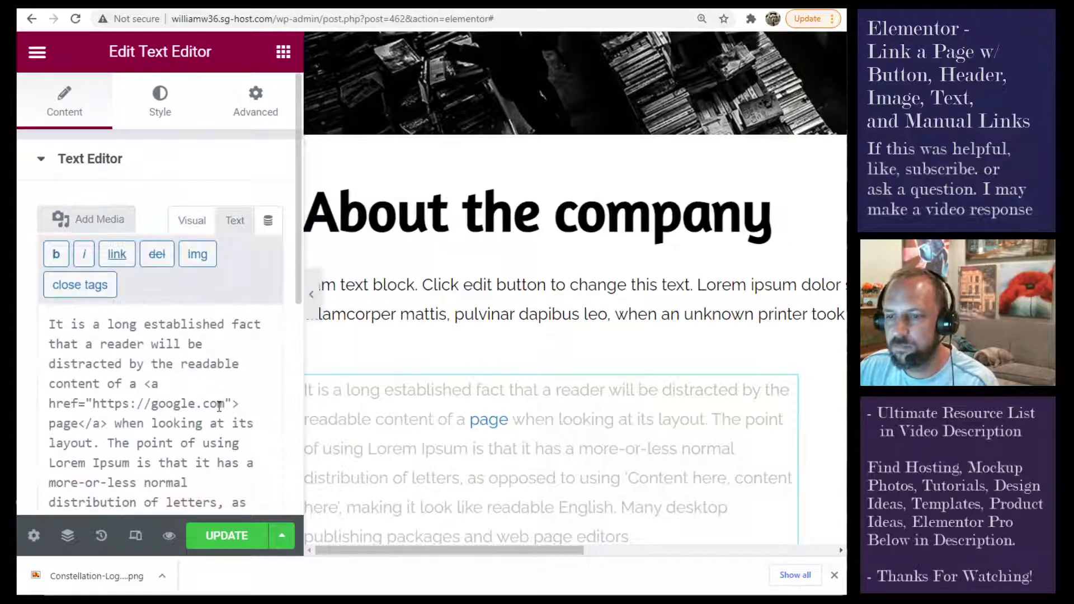
pyautogui.scroll(-2, 191, 361)
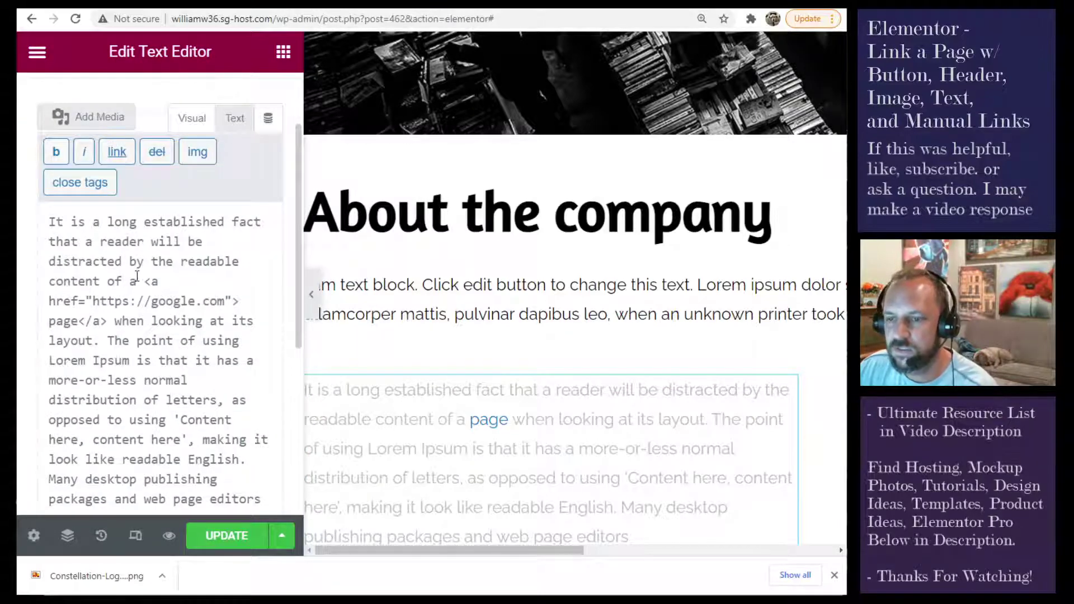
pyautogui.moveTo(146, 281); pyautogui.dragTo(239, 298)
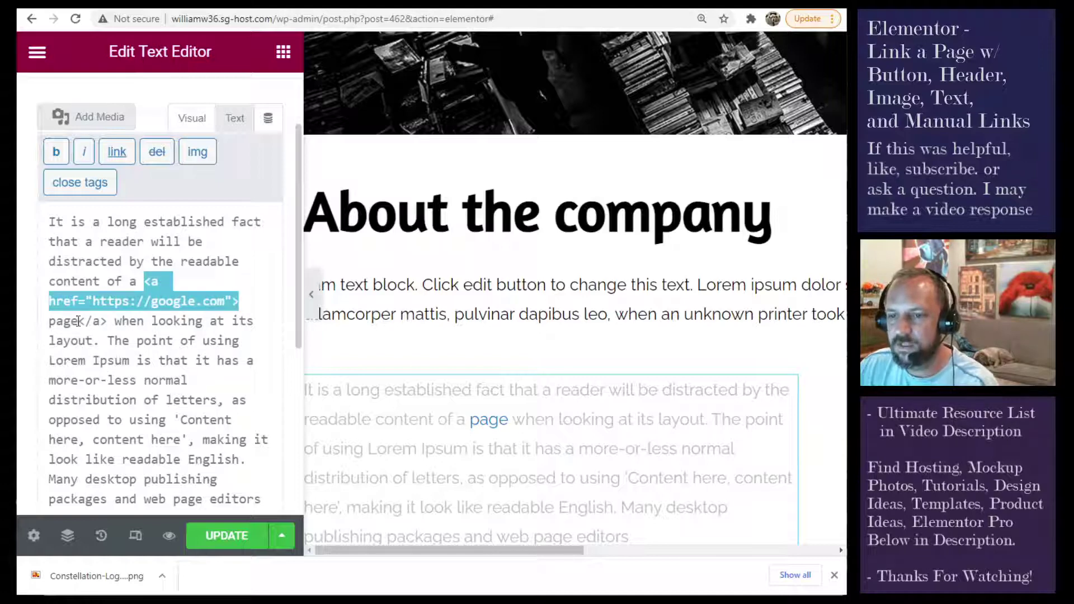
pyautogui.moveTo(79, 321); pyautogui.dragTo(110, 320)
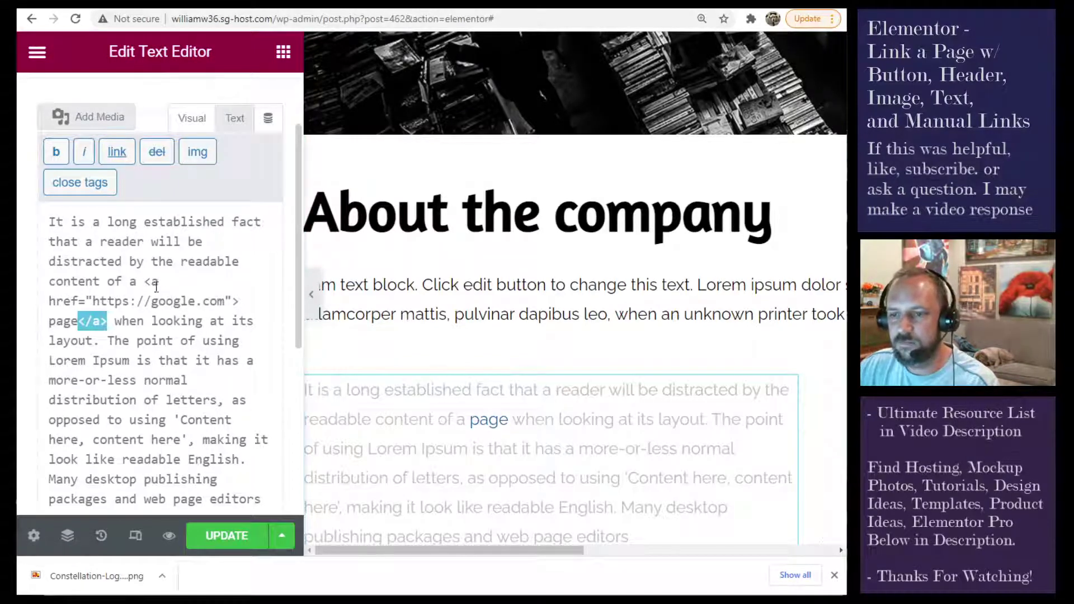
pyautogui.scroll(-4, 169, 370)
# Paste the google.com opening anchor tag before 'point' and a closing </a> after it.
pyautogui.scroll(2, 208, 293)
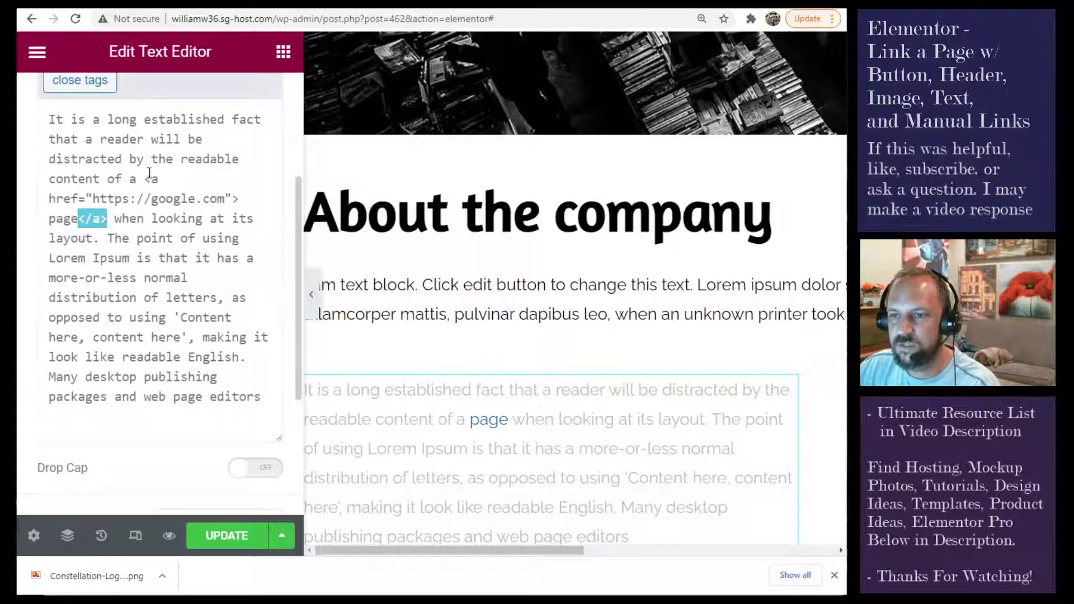
pyautogui.moveTo(144, 179); pyautogui.dragTo(235, 199)
pyautogui.hotkey('ctrl', 'c')
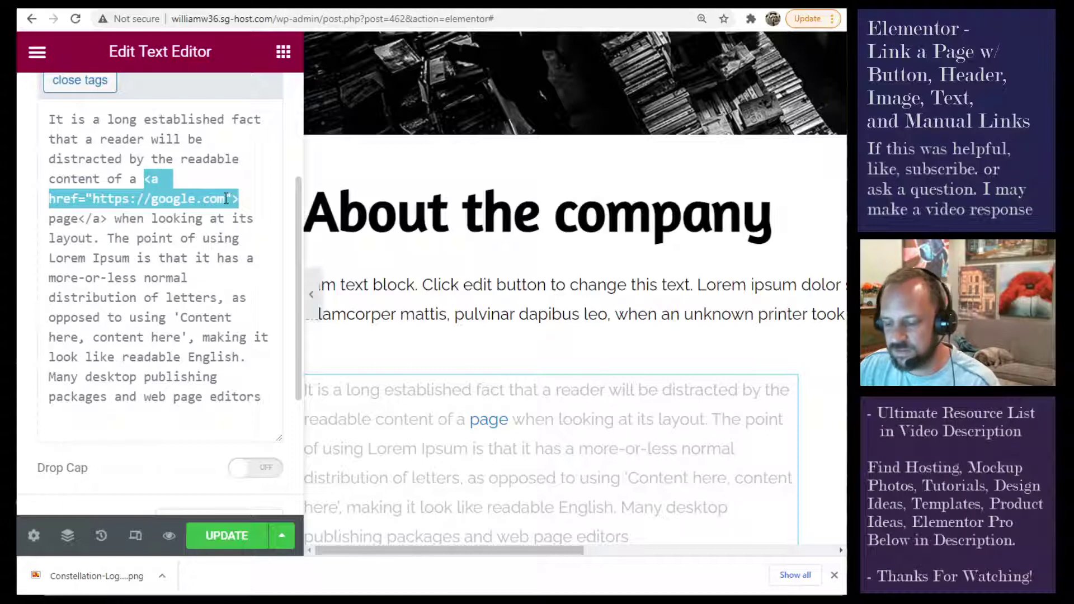
pyautogui.click(138, 239)
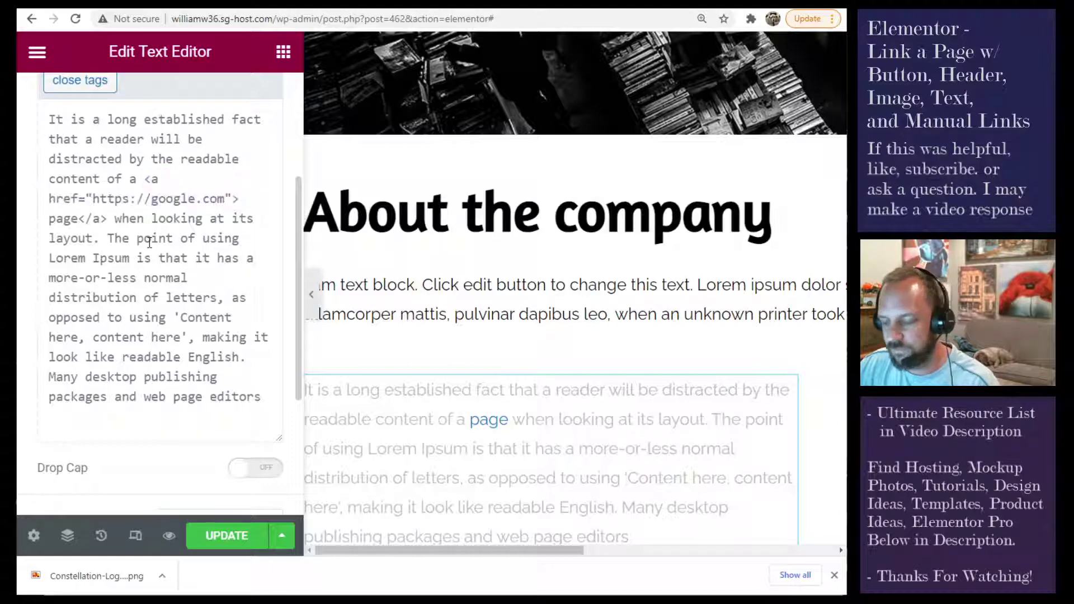
pyautogui.hotkey('ctrl', 'v')
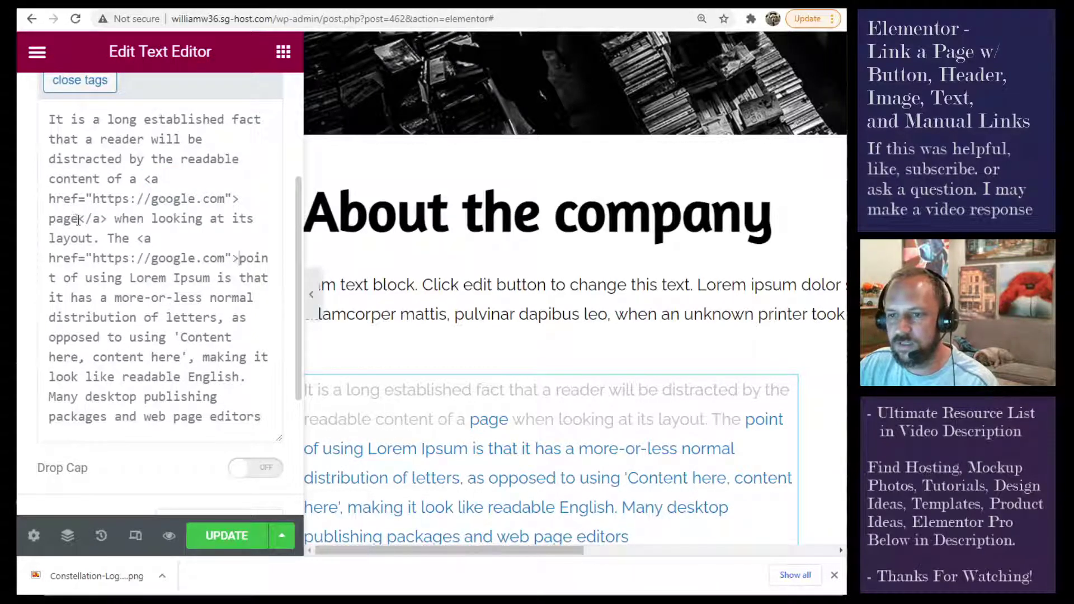
pyautogui.moveTo(77, 220); pyautogui.dragTo(105, 219)
pyautogui.hotkey('ctrl', 'c')
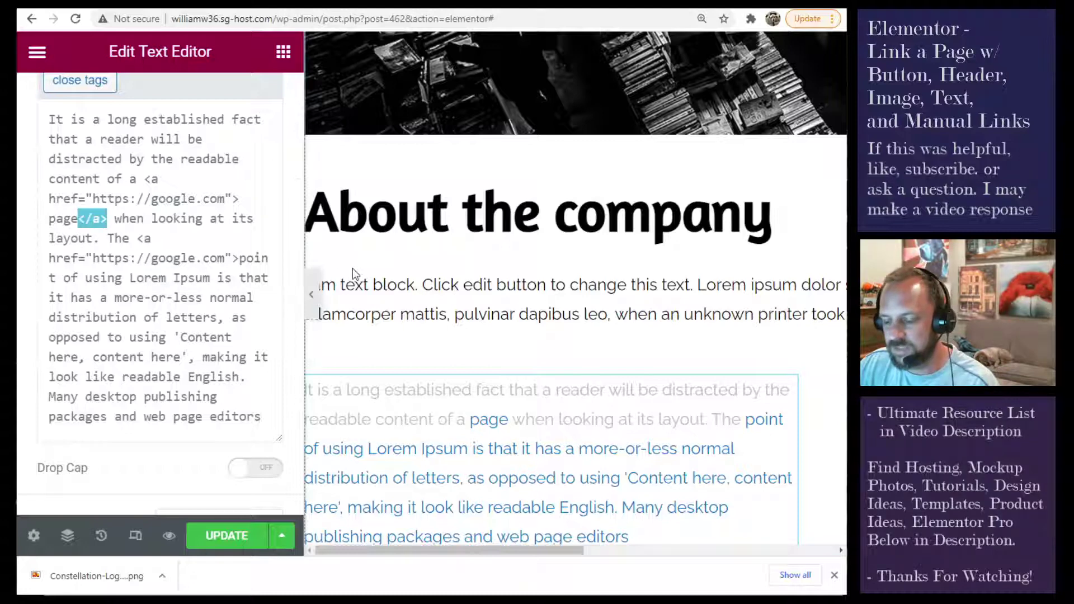
pyautogui.click(55, 276)
pyautogui.hotkey('ctrl', 'v')
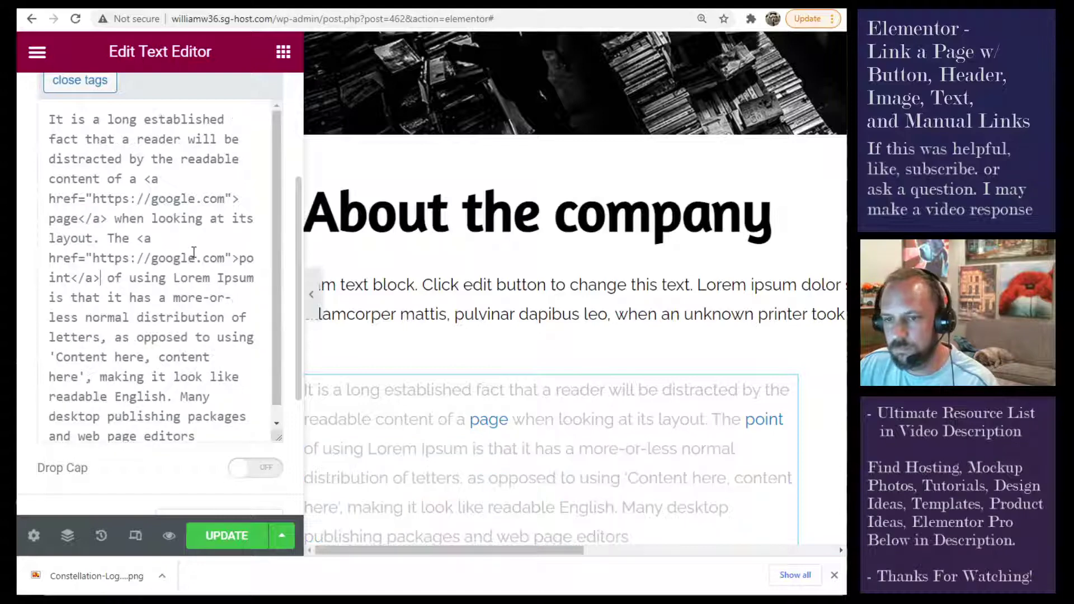
# Change 'google' to 'duckduckgo' in the href of the new link around 'point'.
pyautogui.moveTo(150, 258); pyautogui.dragTo(195, 258)
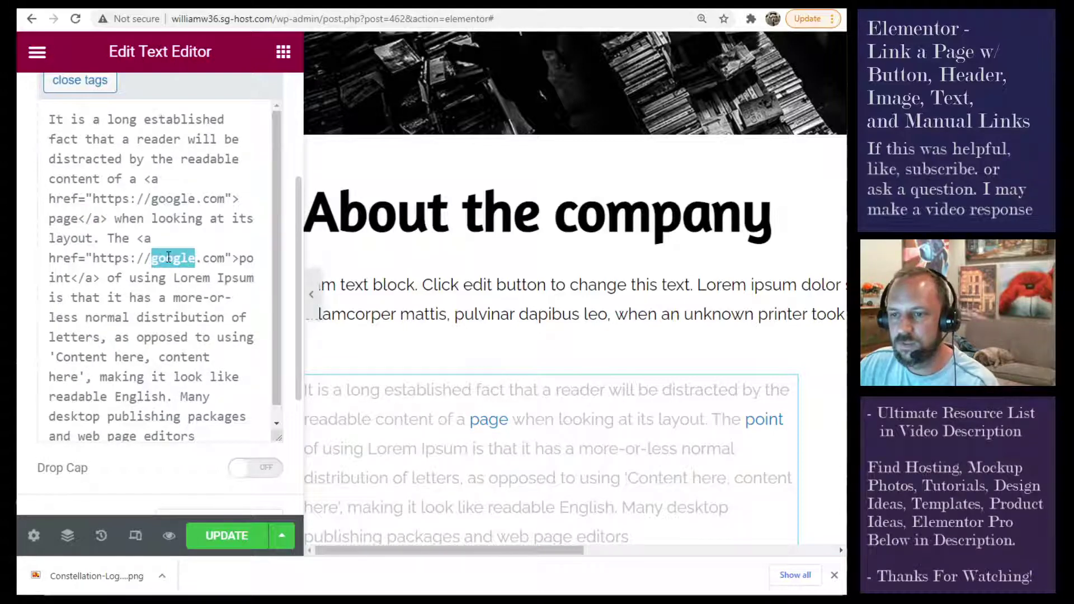
pyautogui.click(167, 259)
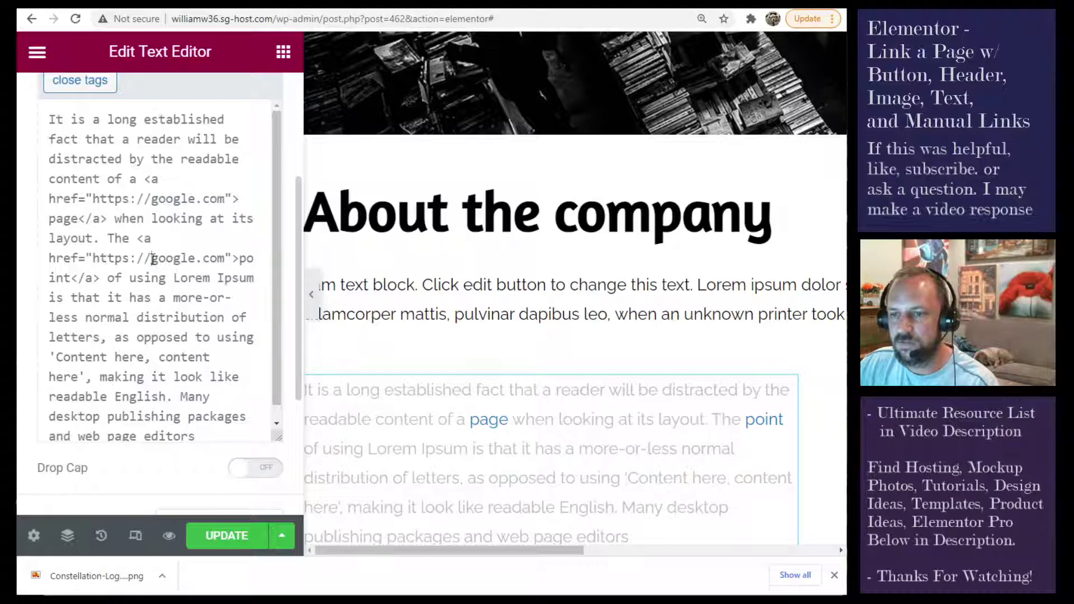
pyautogui.moveTo(151, 258); pyautogui.dragTo(196, 258)
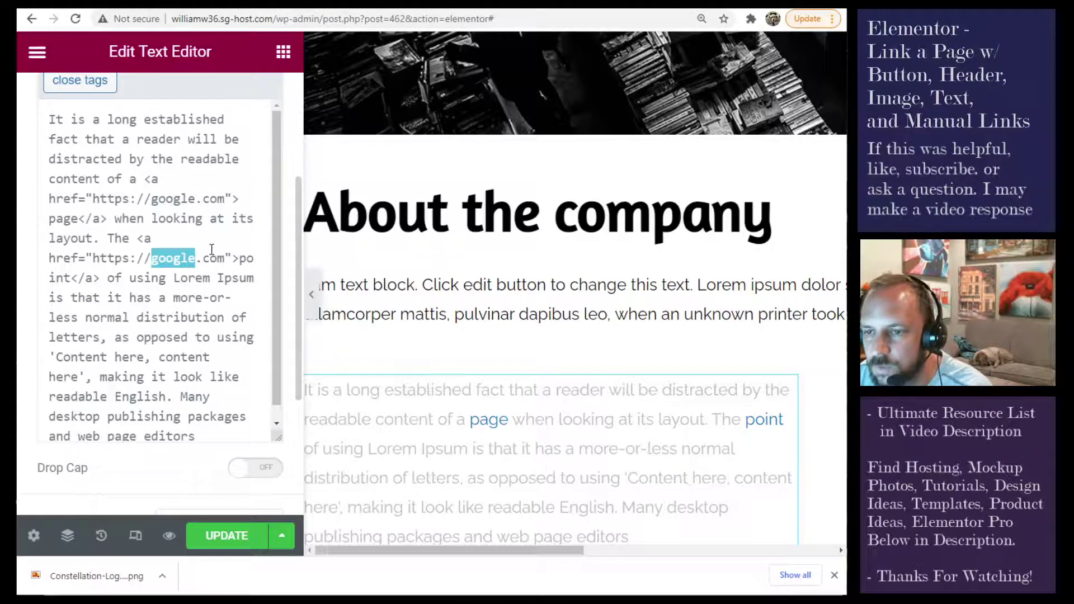
pyautogui.write('duckduck')
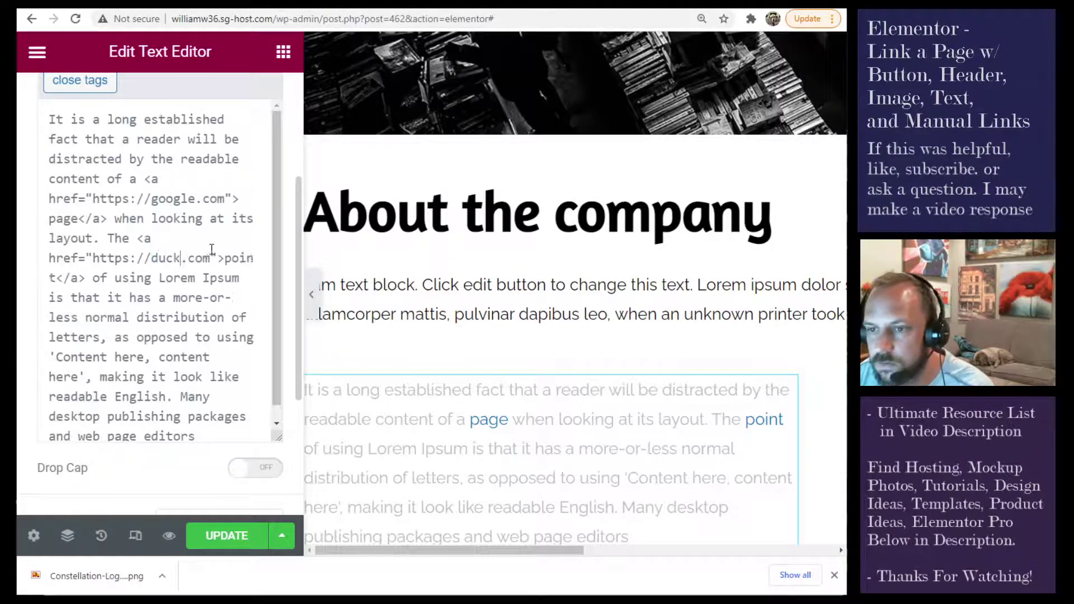
pyautogui.write('go')
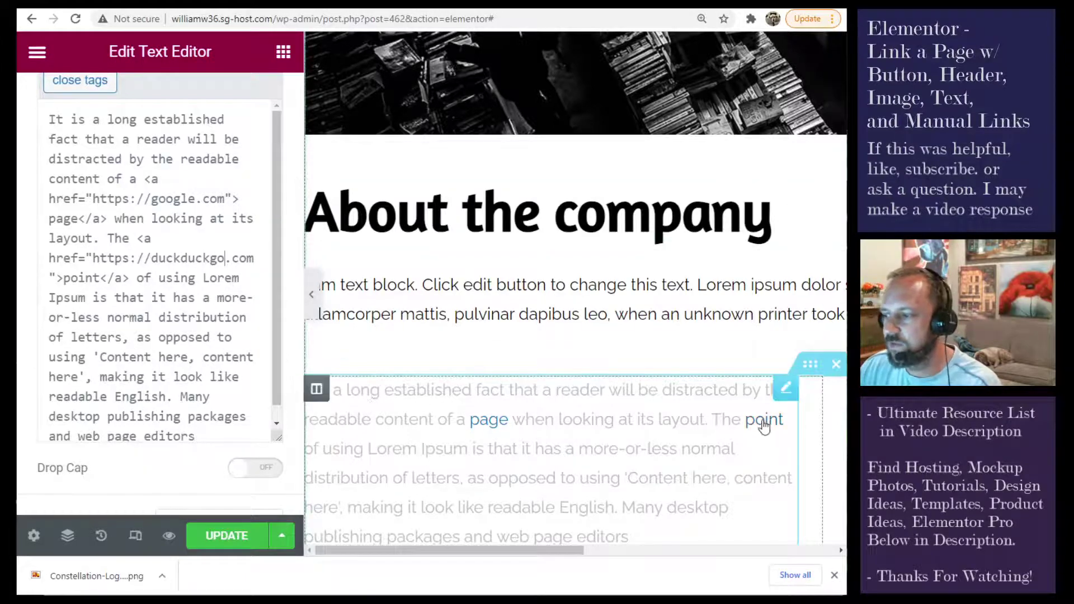
pyautogui.click(158, 377)
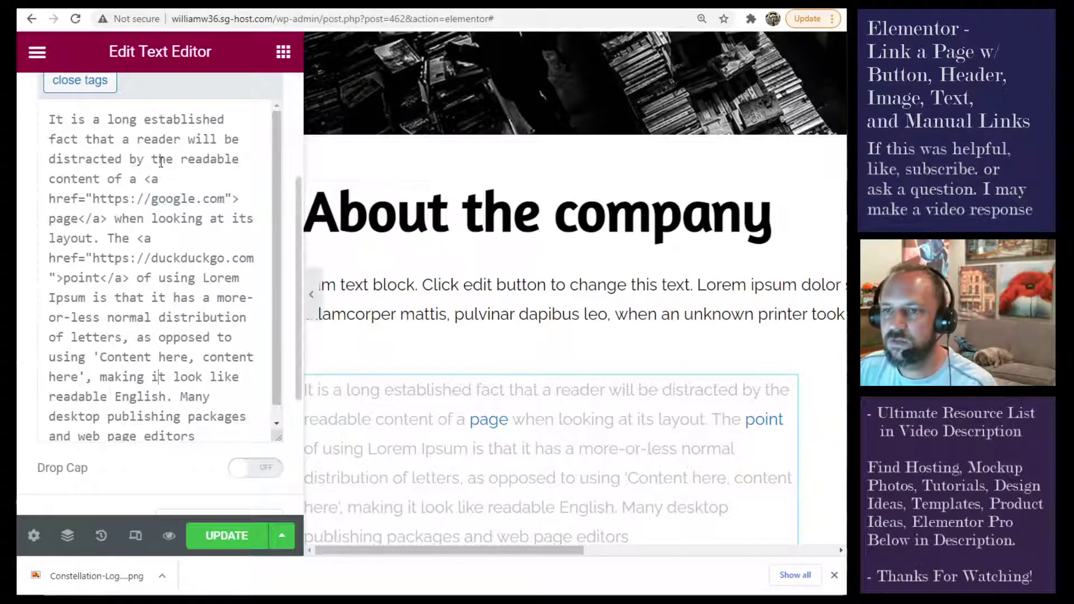
pyautogui.scroll(4, 262, 175)
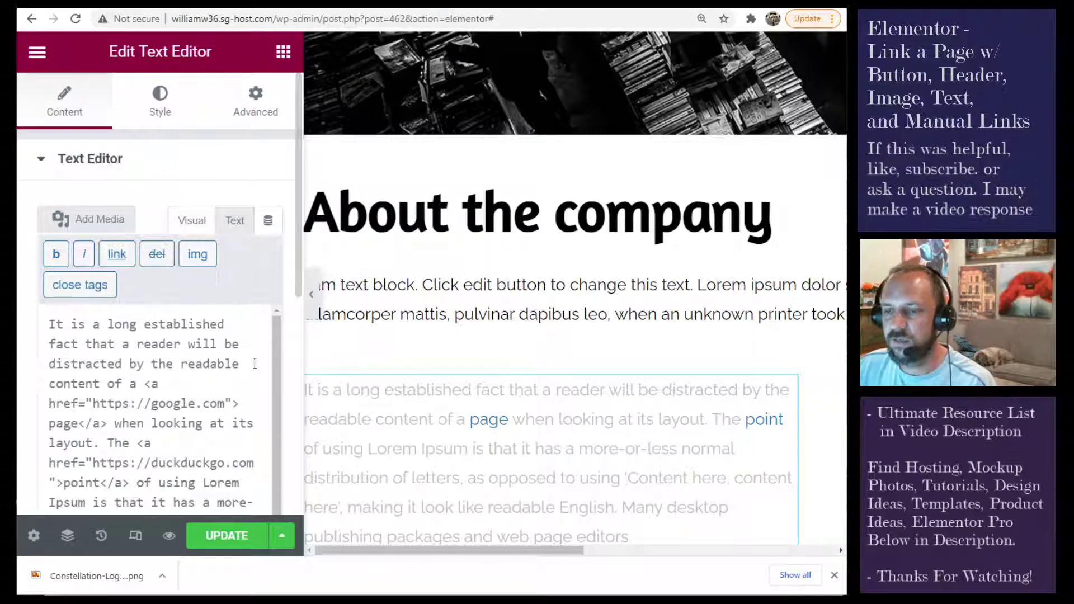
# Check both links in the Visual view, return to the HTML, then switch to the thnksEnd.png slide.
pyautogui.click(197, 221)
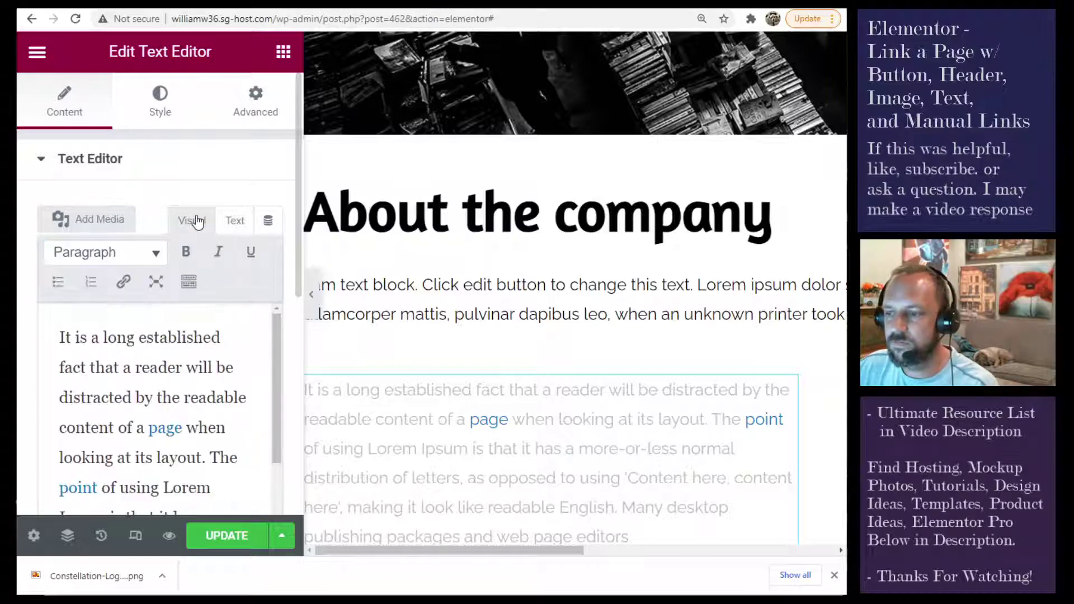
pyautogui.click(235, 220)
pyautogui.scroll(-2, 198, 255)
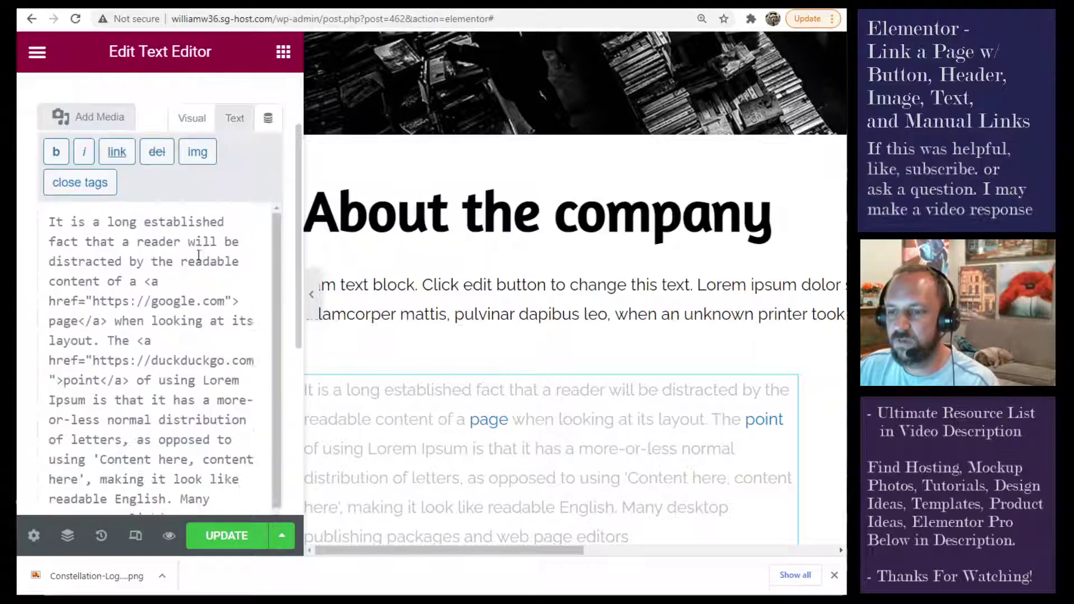
pyautogui.scroll(-1, 198, 255)
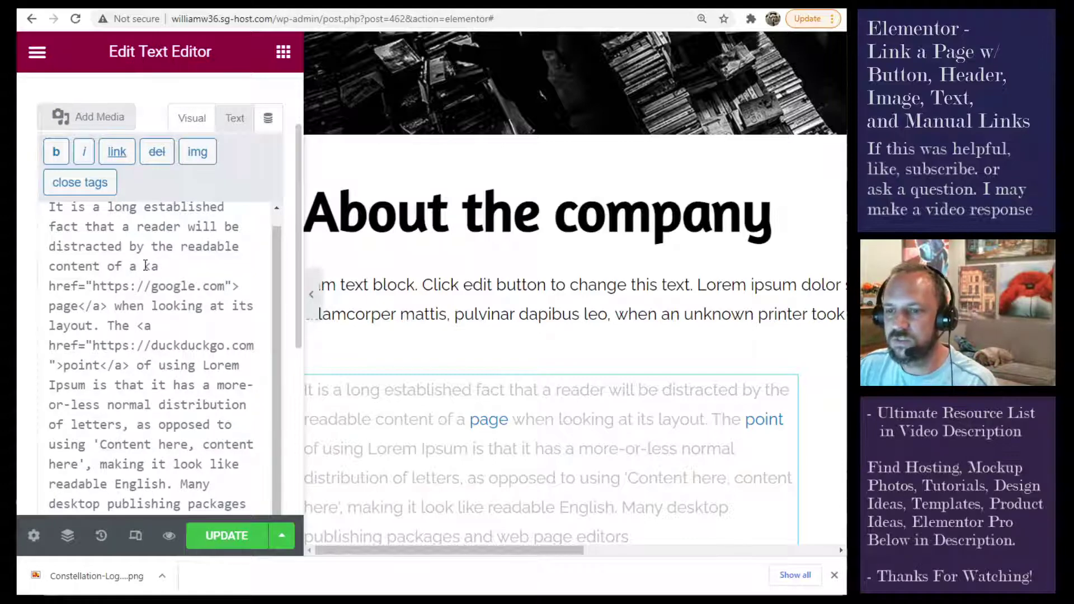
pyautogui.moveTo(145, 265); pyautogui.dragTo(204, 286)
pyautogui.click(204, 285)
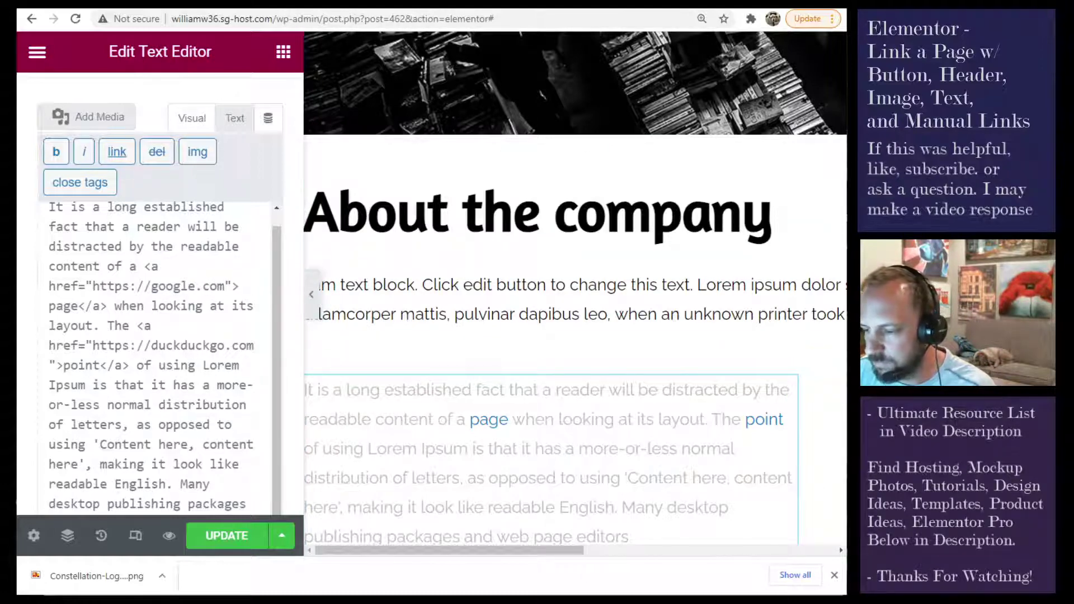
pyautogui.hotkey('alt', 'Tab')
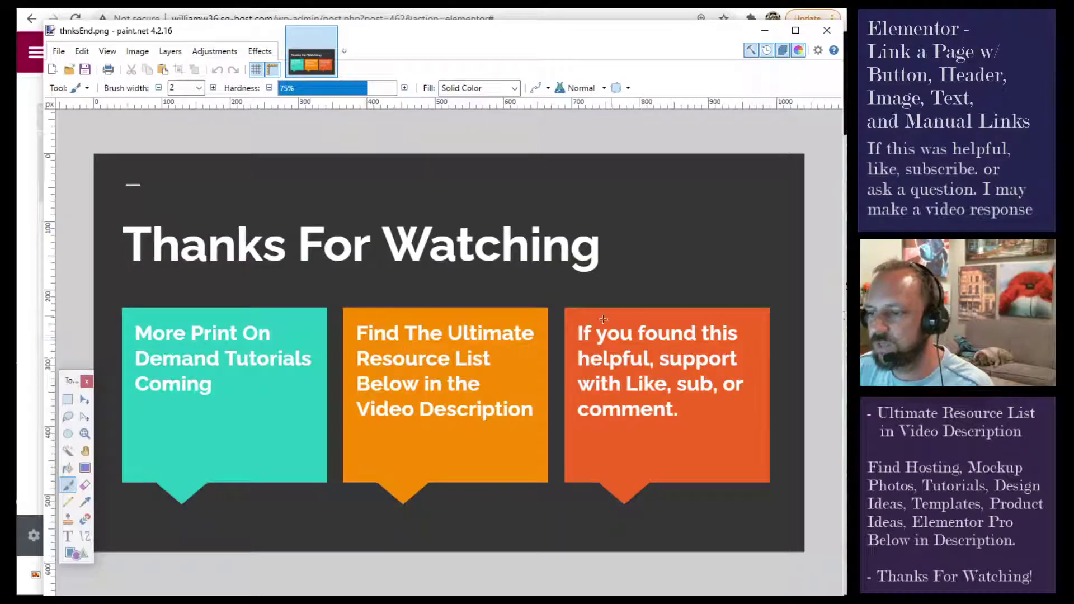